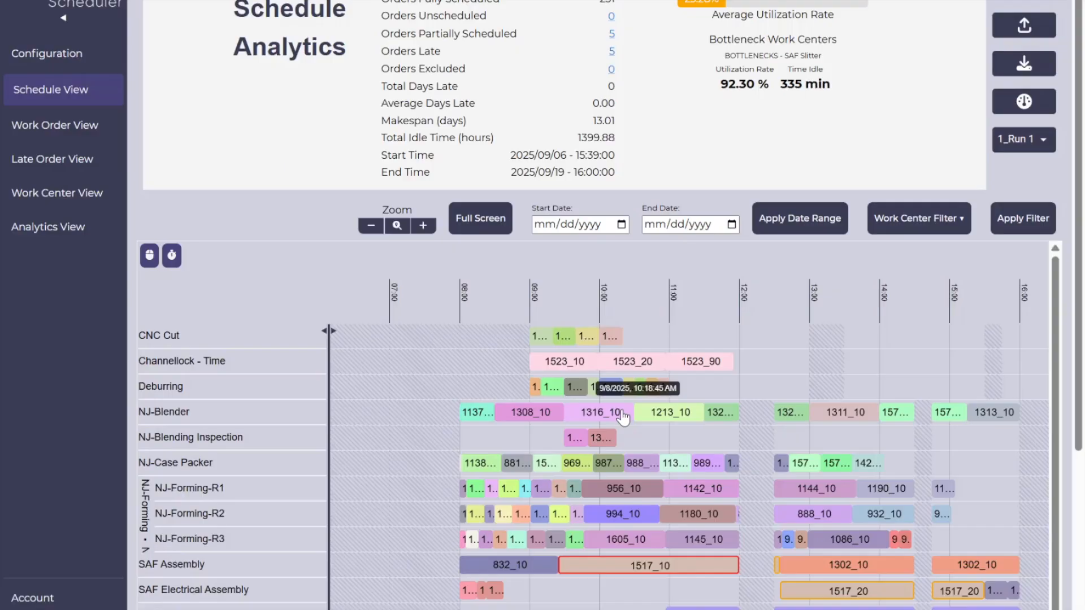
Examine the day's work-center timeline in the Schedule View, from the CNC Cut row down to SF-Indirect Time.
scroll(624, 417, up, 2)
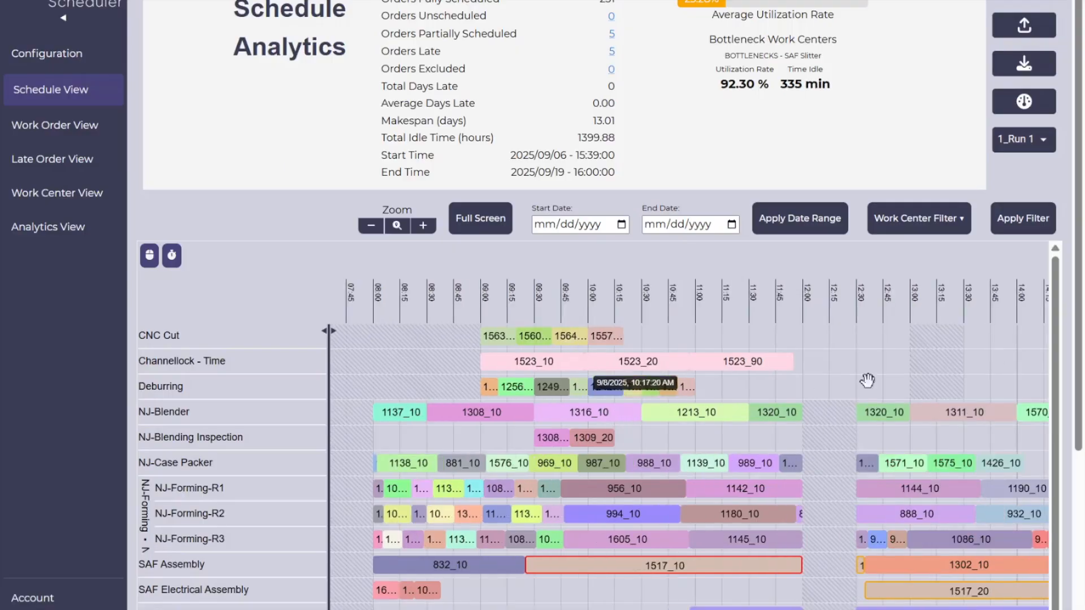
drag(1080, 277, 1081, 514)
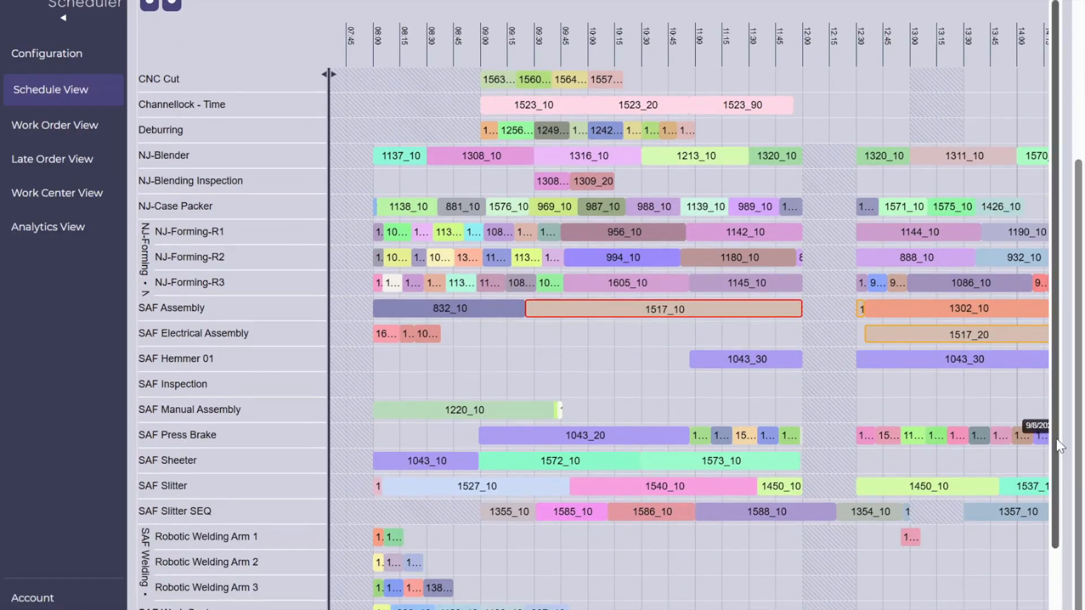
drag(1056, 446, 1058, 482)
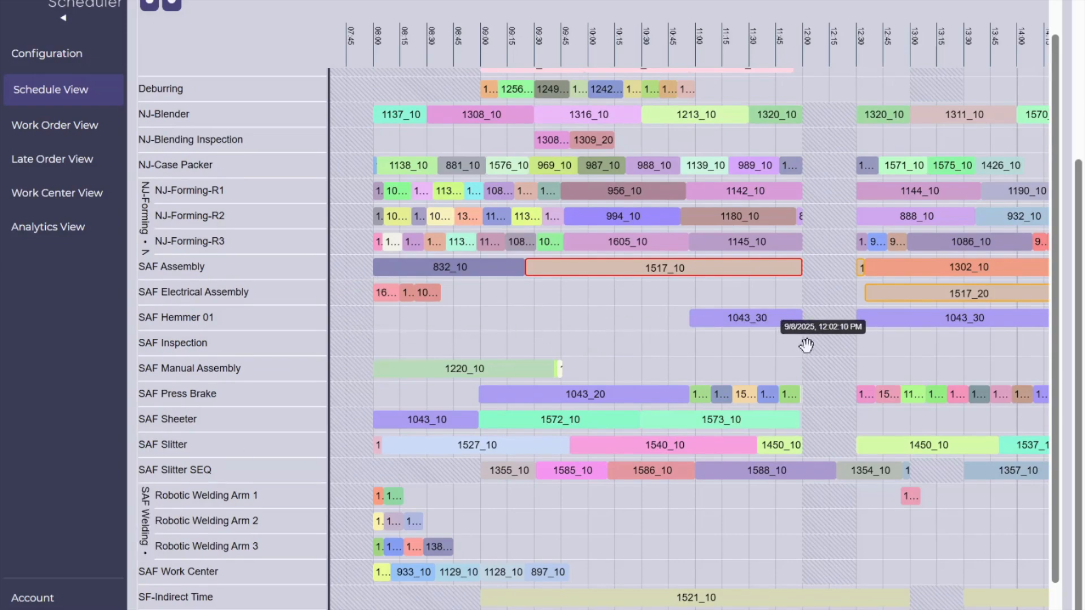
scroll(829, 296, down, 3)
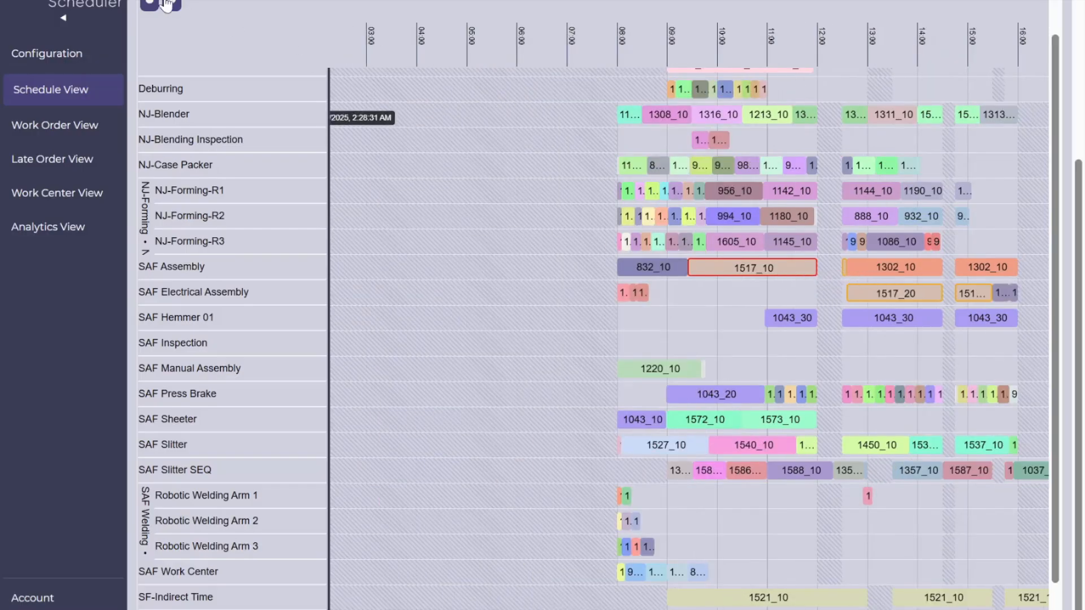
drag(701, 123, 581, 151)
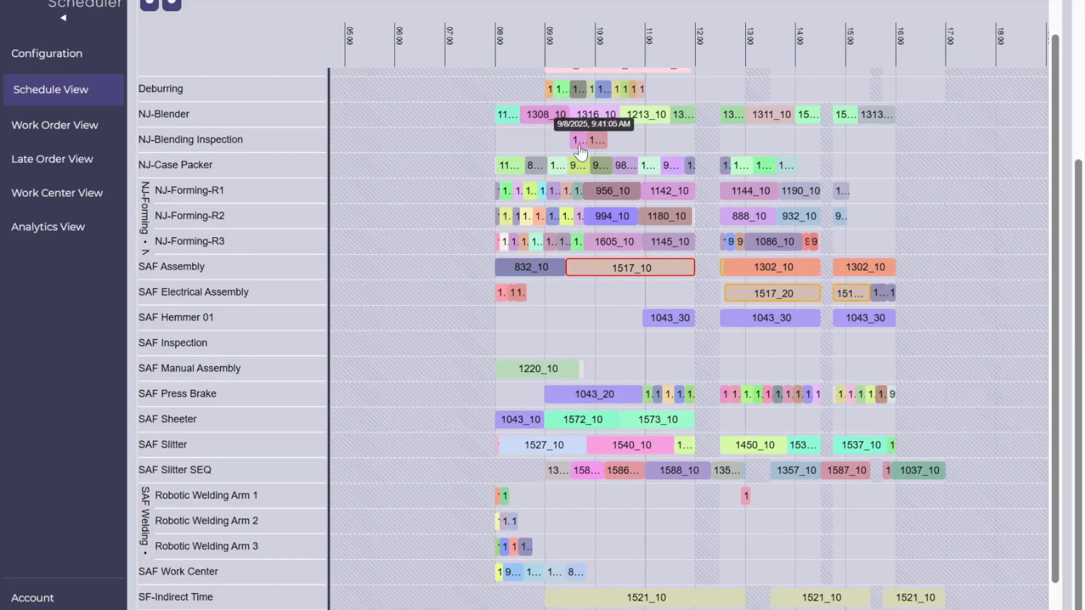
Open the order details of the late-morning forming operation on NJ-Forming-R3, then find another work order by its number and display its operations.
click(664, 247)
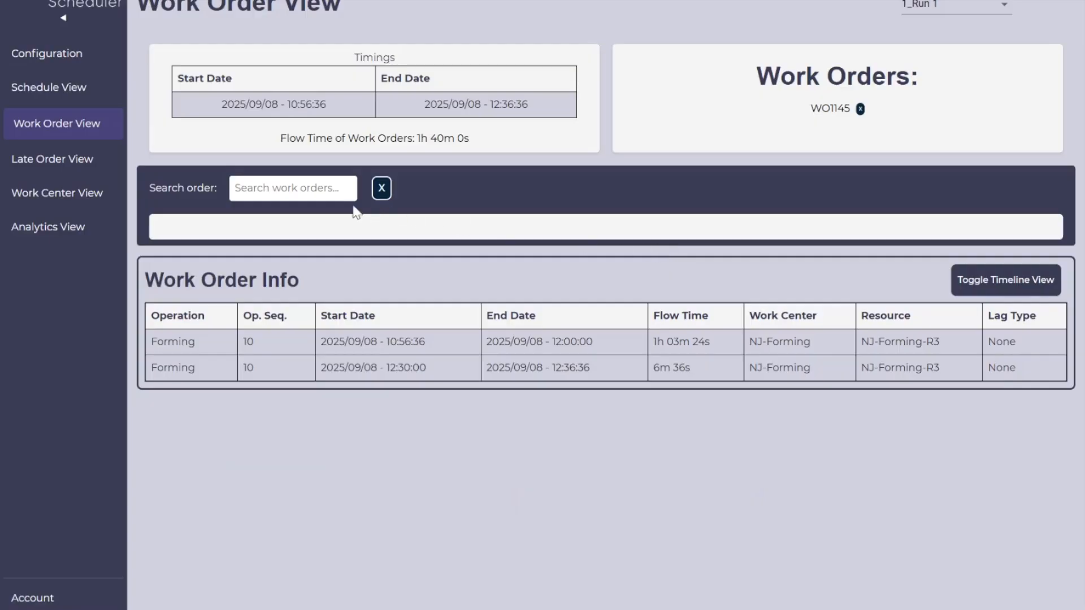
click(328, 195)
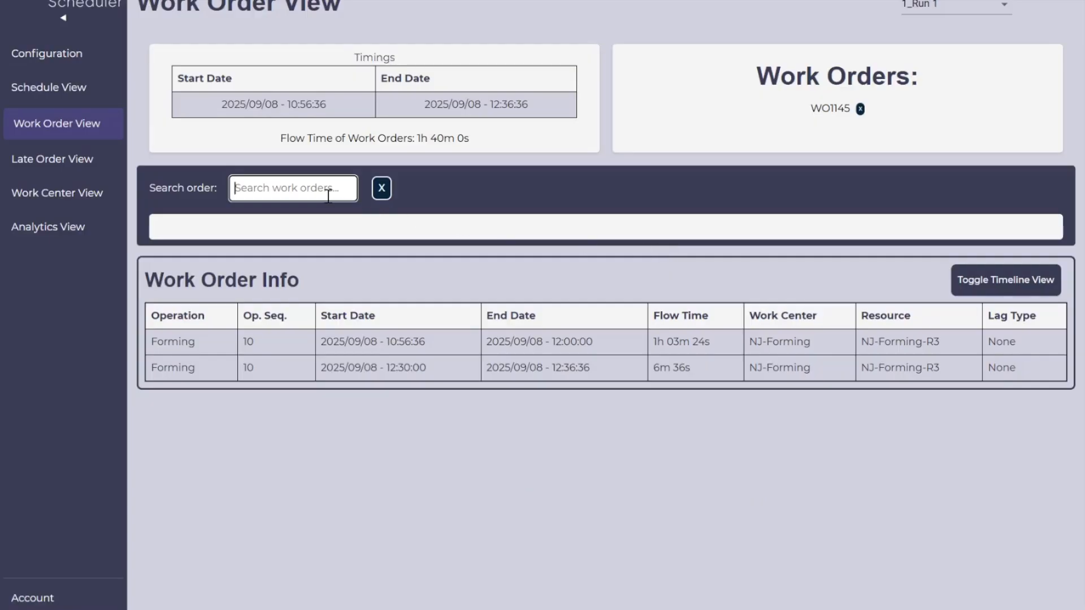
text(1604)
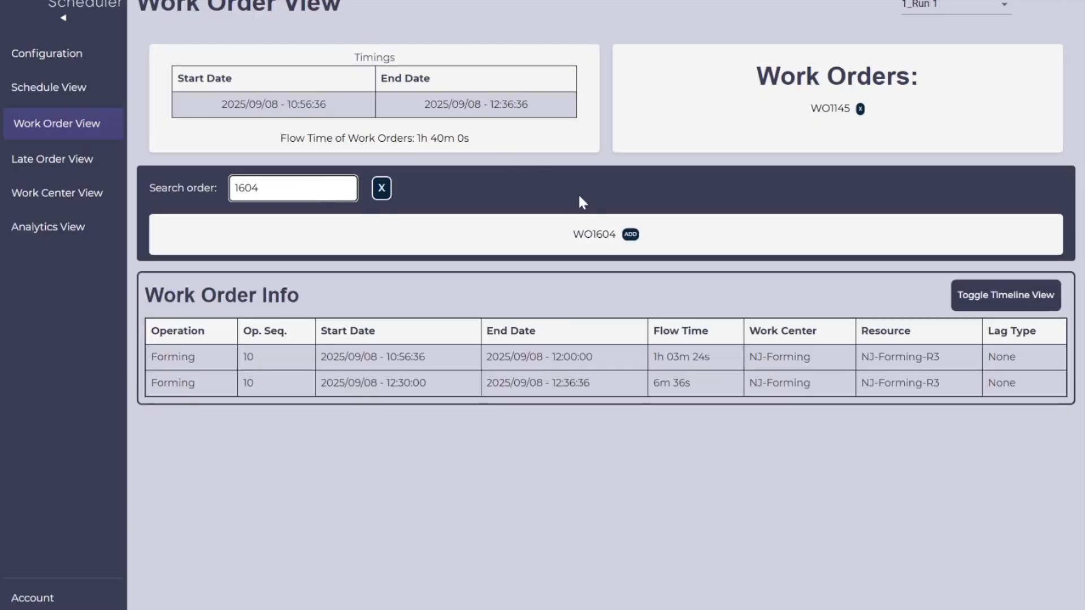
click(631, 234)
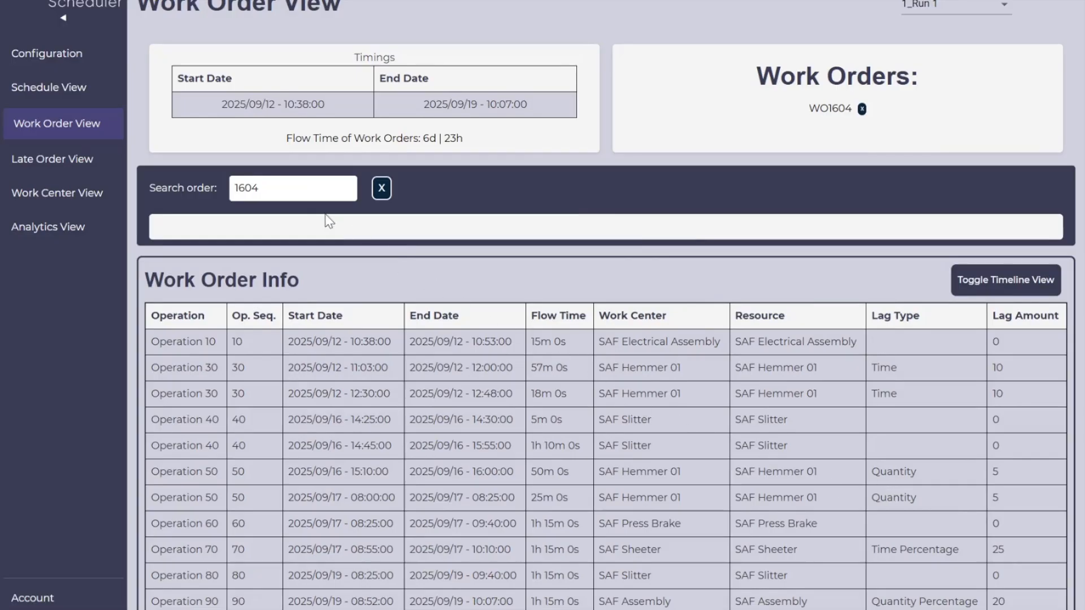
Review the late orders, then show NJ-Forming alongside SAF Slitter in the Work Center View.
click(99, 167)
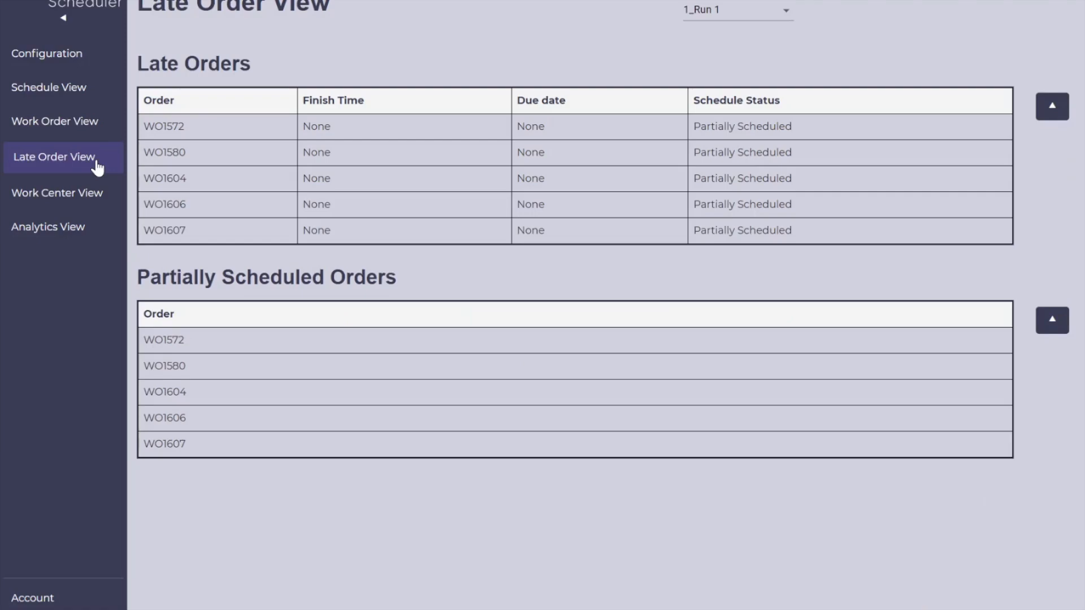
click(91, 199)
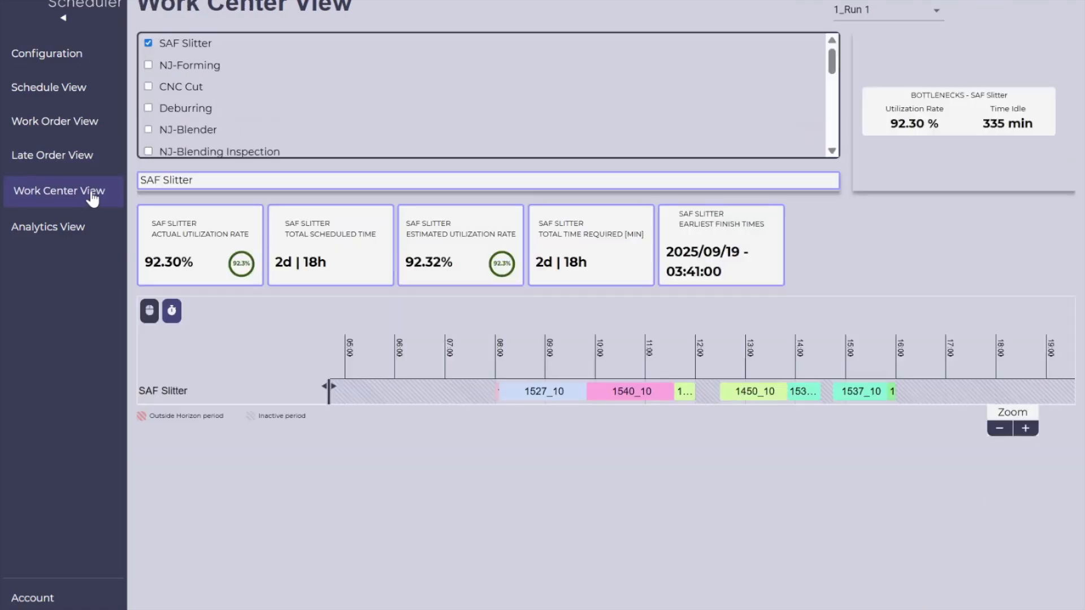
click(147, 65)
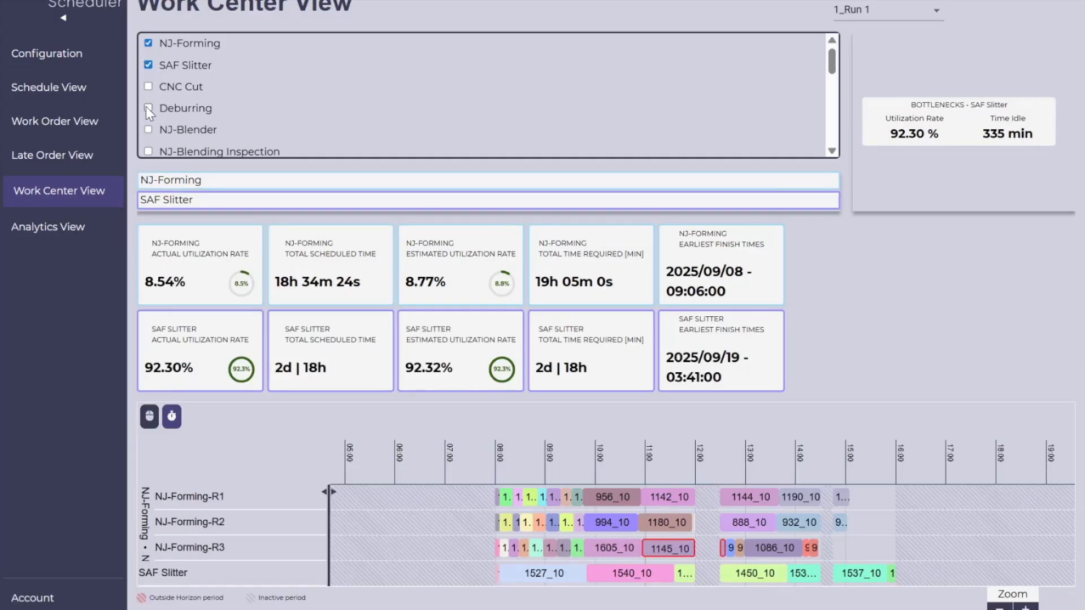
Compare the selected work centers' figures by displaying the 0_original schedule and returning to 1_Run 1.
click(933, 6)
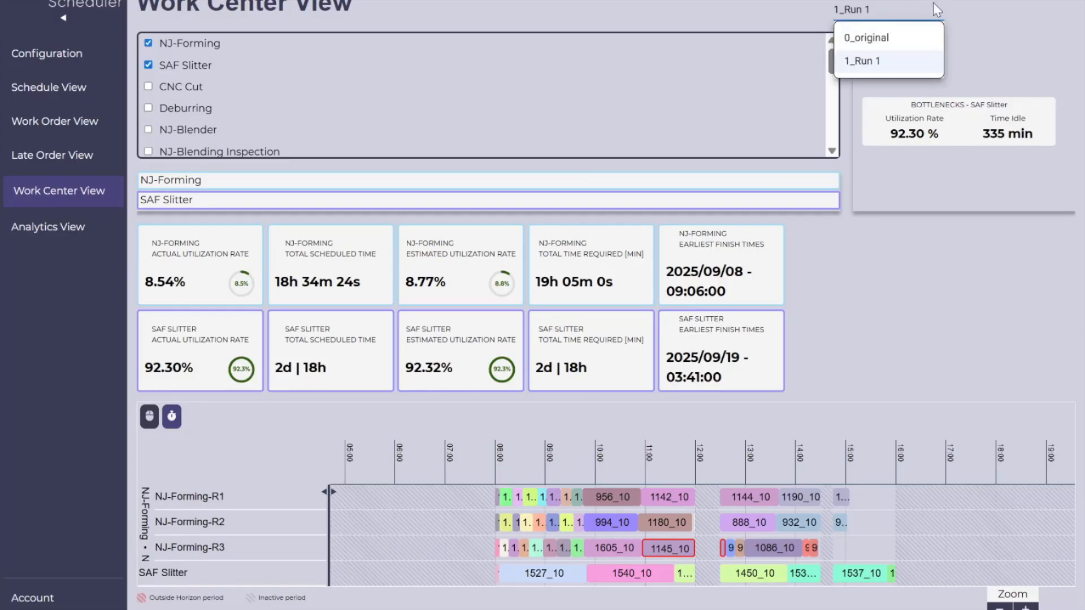
click(924, 44)
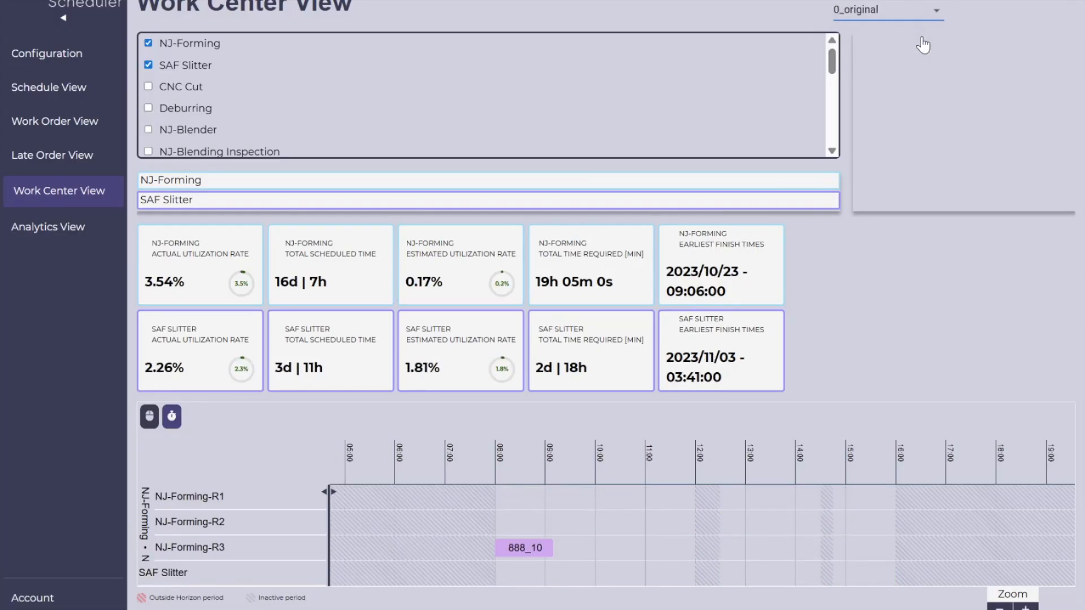
click(936, 10)
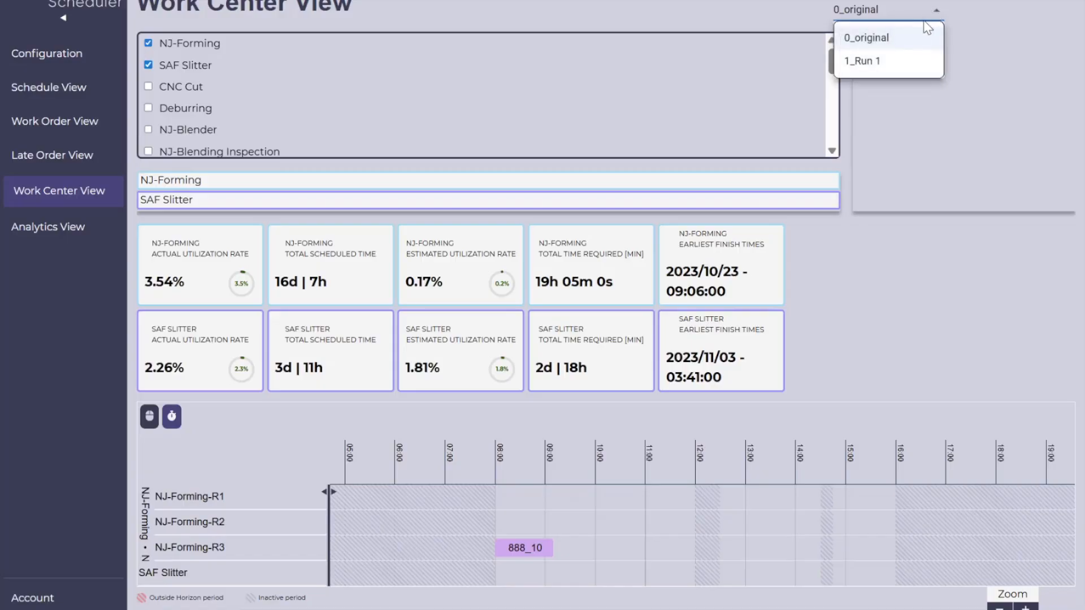
click(912, 59)
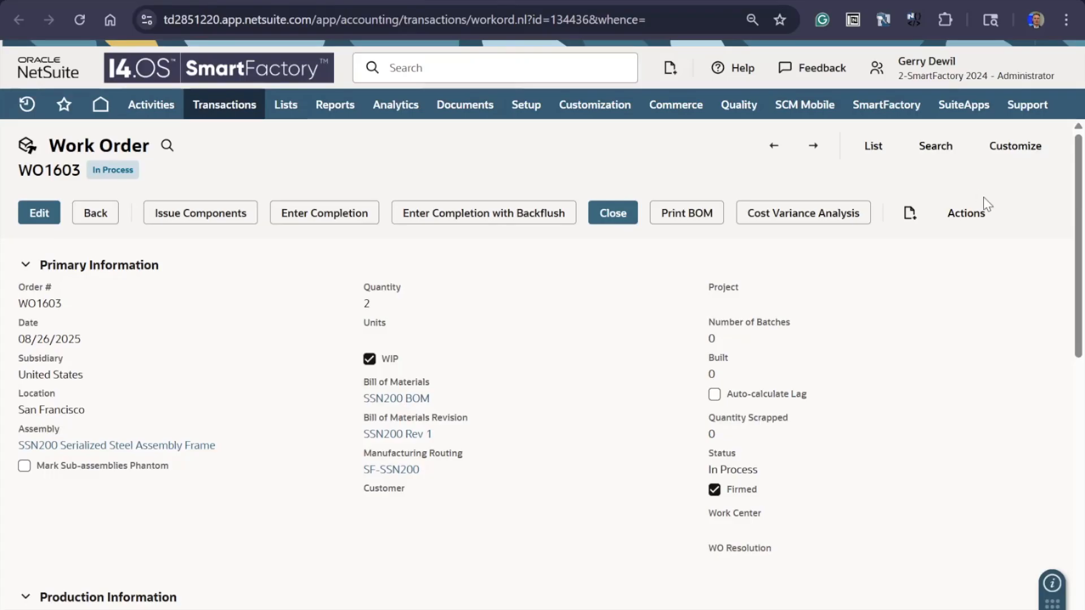
In NetSuite, make a copy of the work order for the SSN200 Serialized Steel Assembly Frame and save it.
mouse_move(989, 219)
click(983, 273)
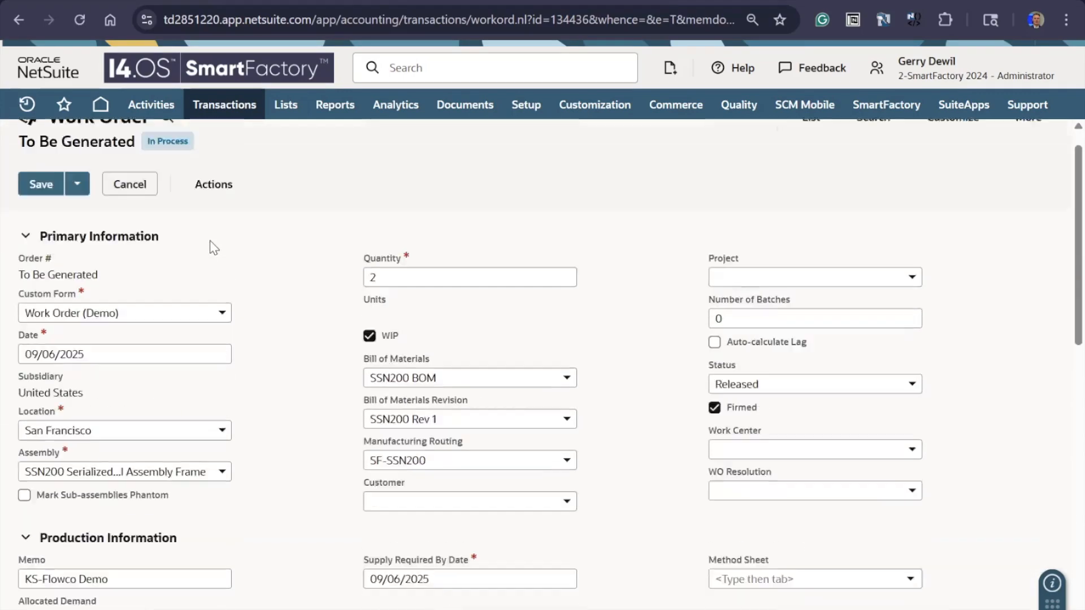
click(44, 215)
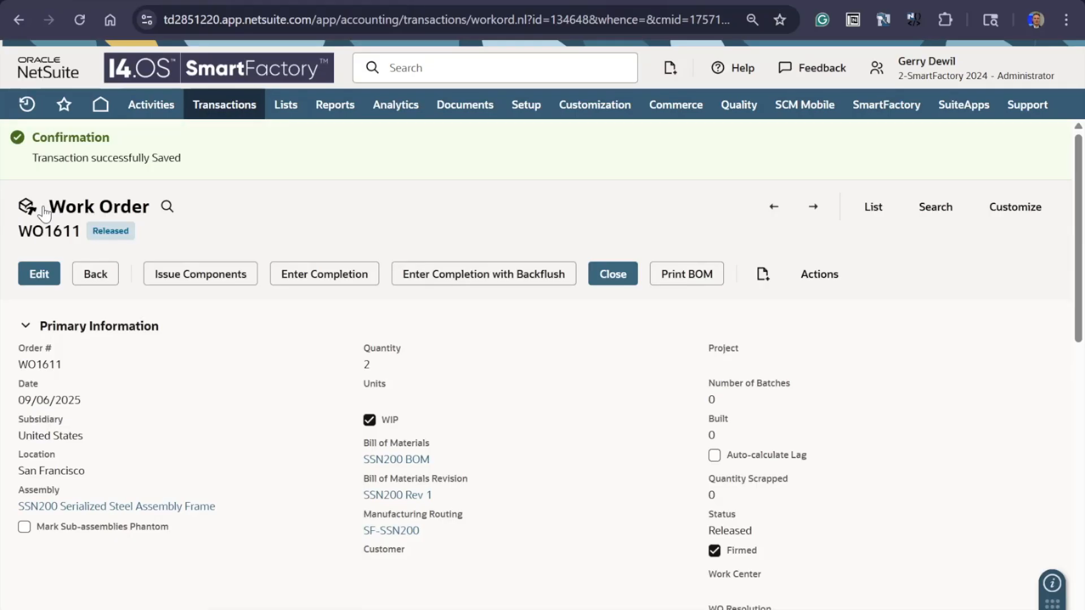
Switch to SmartFactory Scheduler and refresh its factory and order data from NetSuite.
click(80, 1)
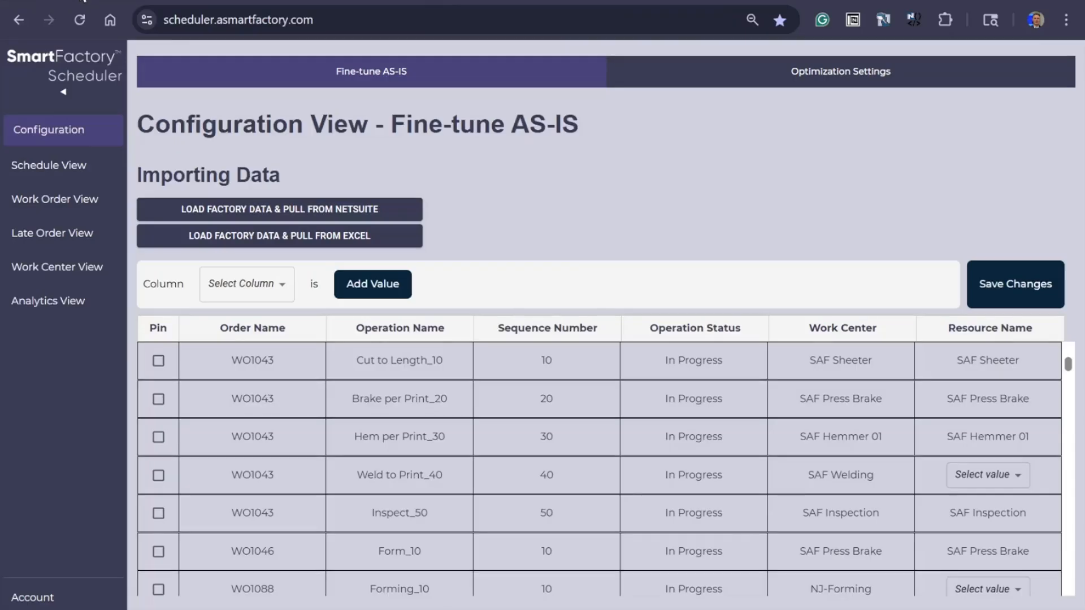
click(245, 208)
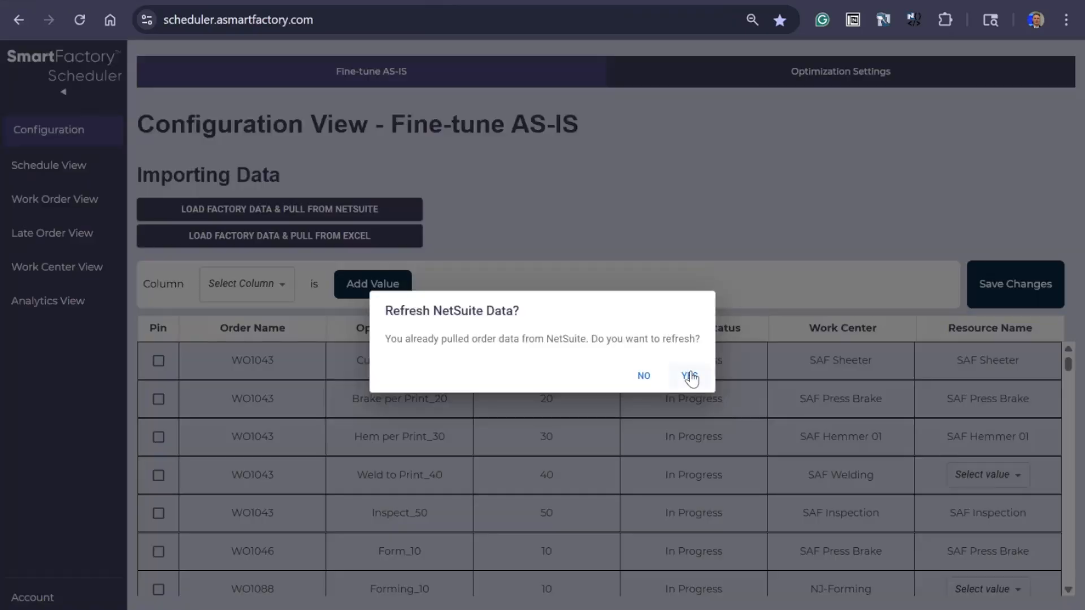
click(690, 376)
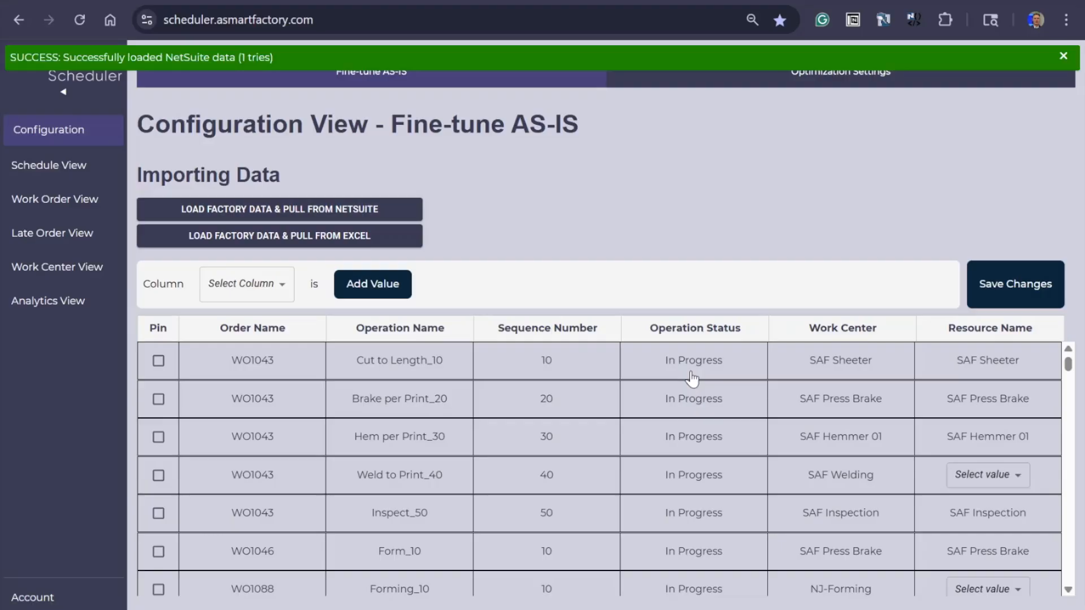
Check the newly copied work order's operations by filtering on Order Name with its number, then remove the filter.
click(261, 292)
click(244, 344)
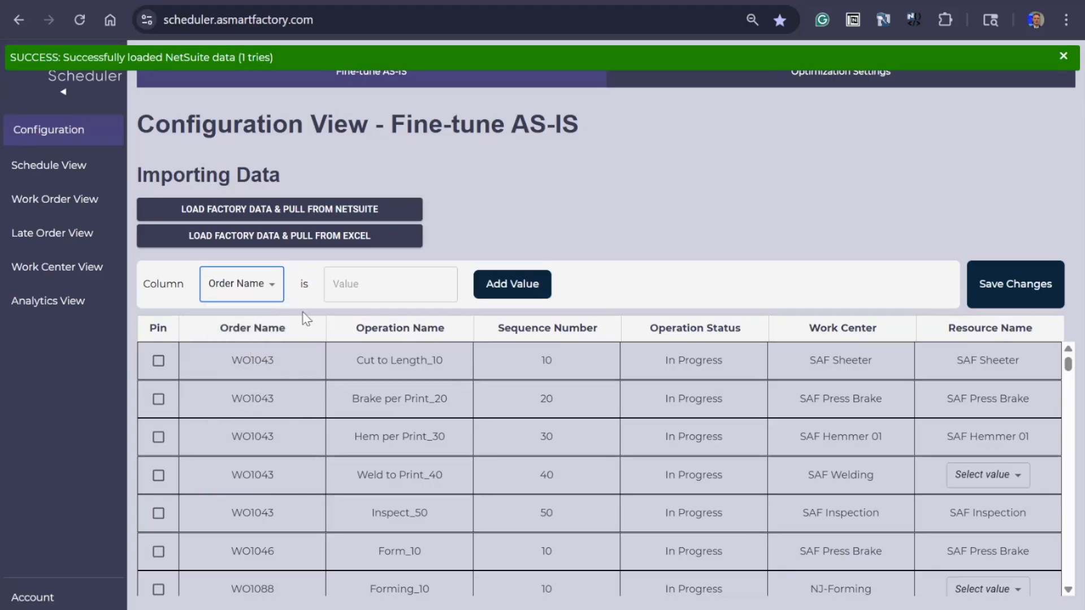
click(367, 292)
text(1611)
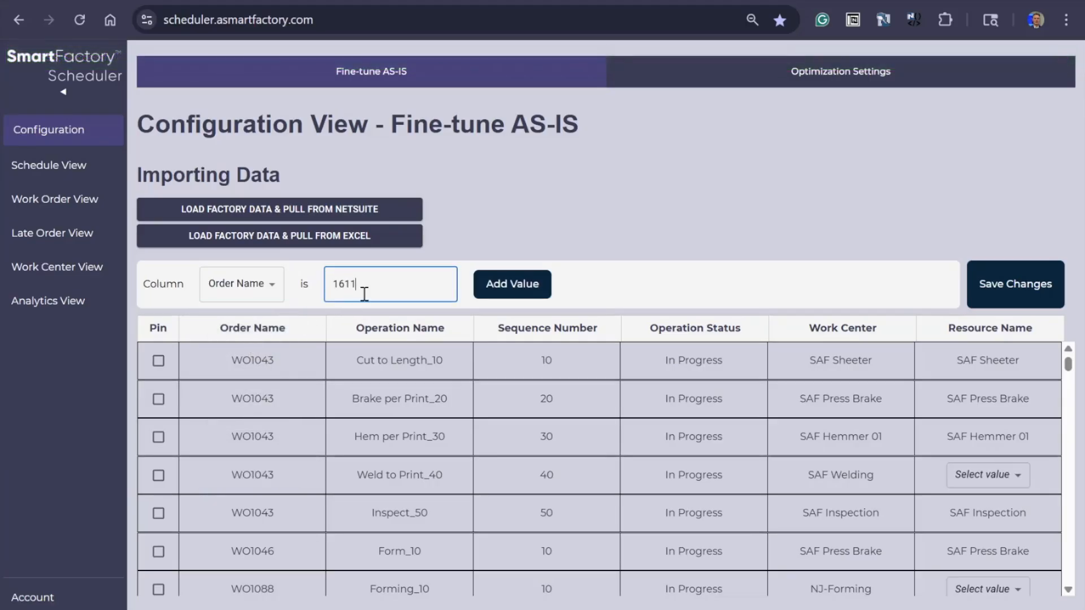
click(491, 287)
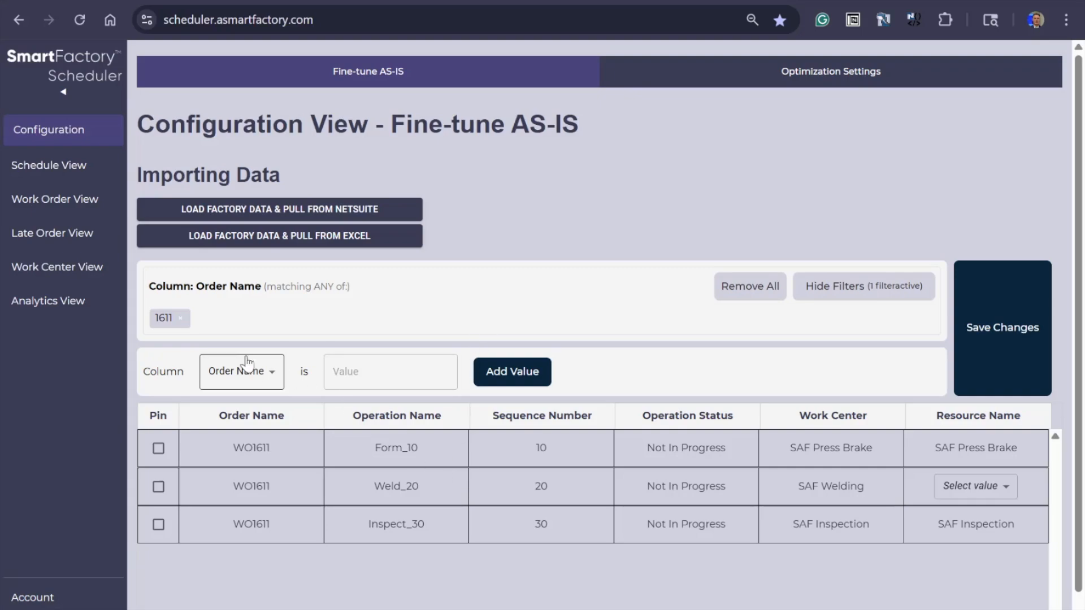
click(180, 319)
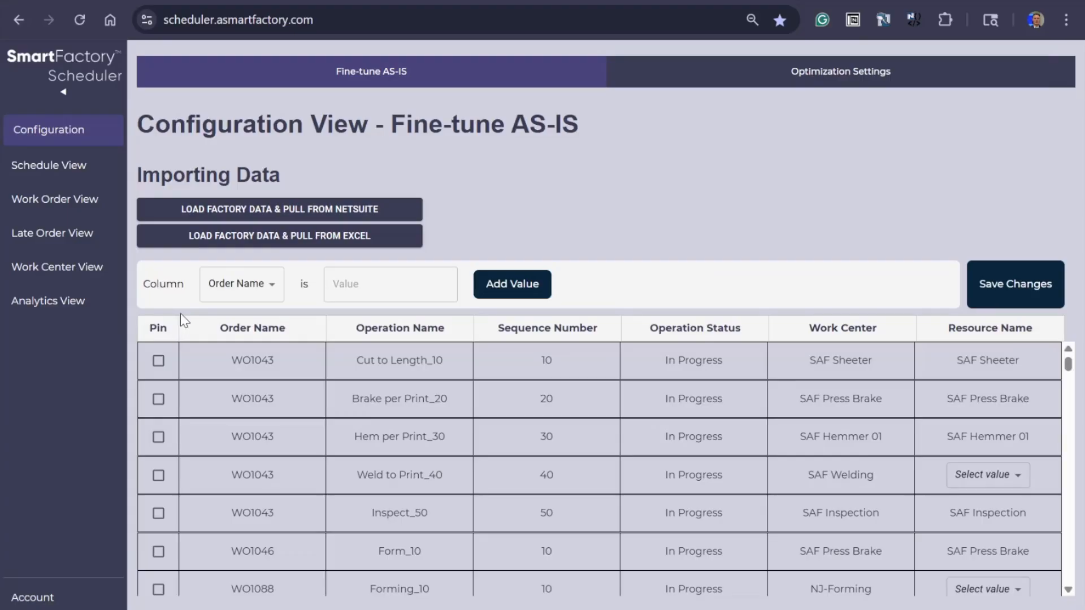
In the Optimization Settings order list, exclude the first order and make the second a must-schedule in horizon with HIGH priority.
click(789, 81)
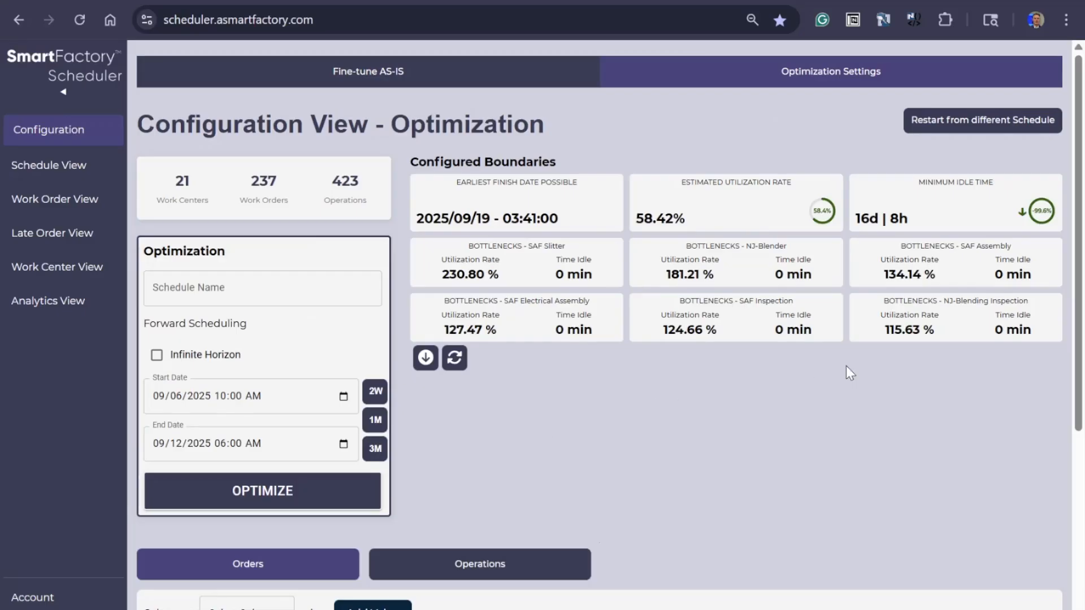
drag(1082, 369, 1082, 599)
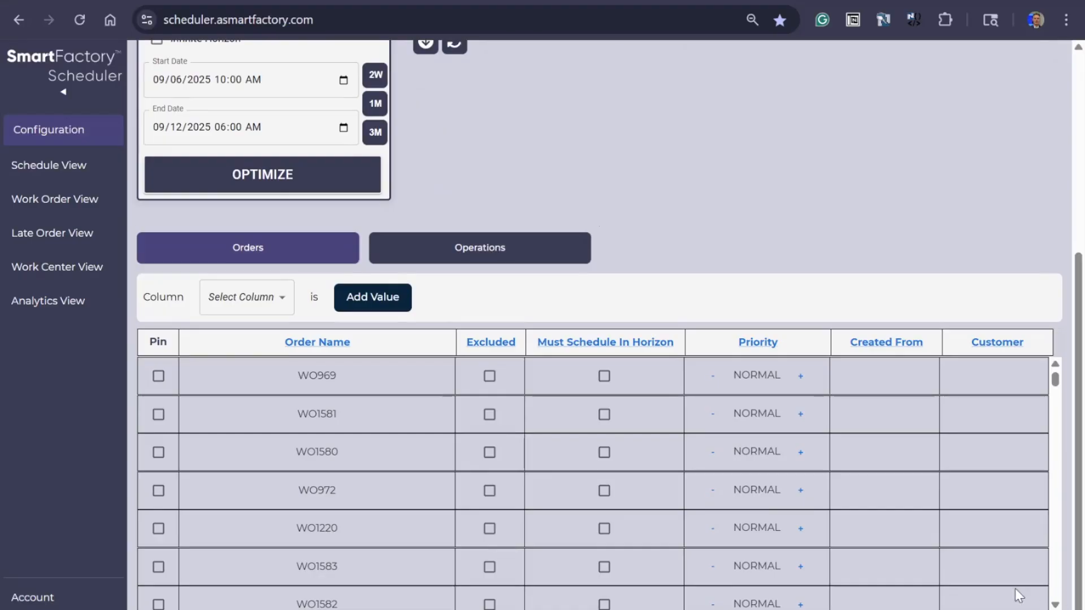
click(489, 377)
click(604, 416)
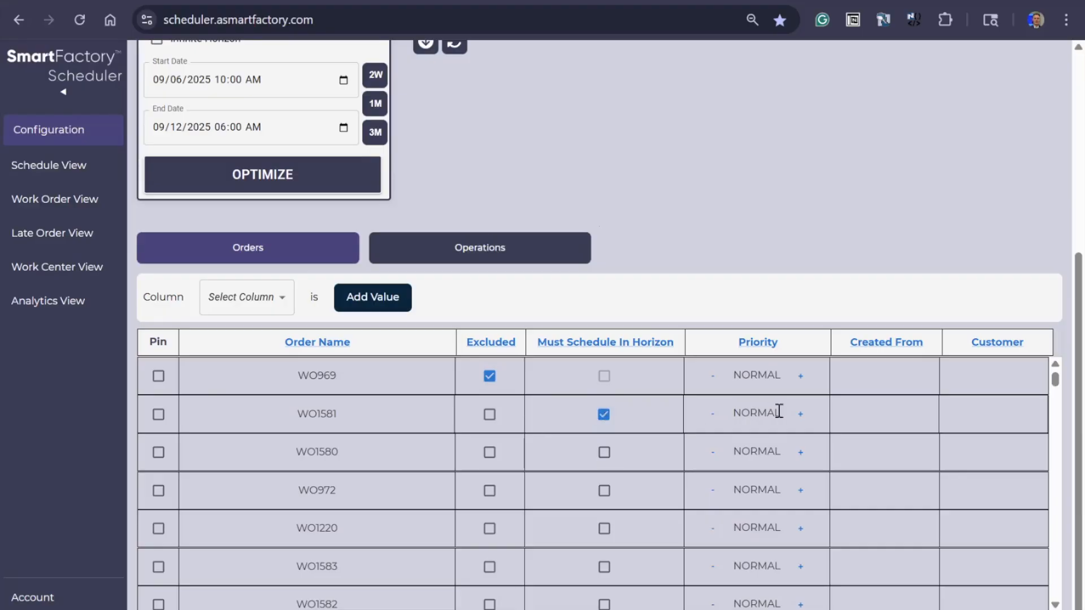
click(801, 416)
Sort the orders by Customer and set the first 4 Twitterwire Industries order to HIGH priority and the first Store 126 Smith Midwest order to LOW.
click(885, 346)
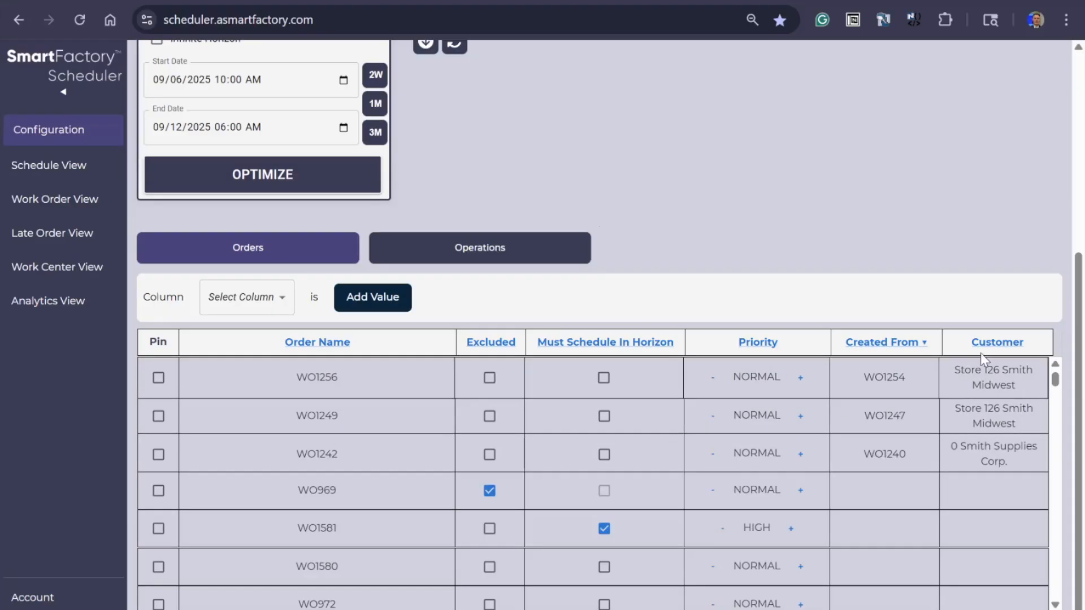
click(993, 346)
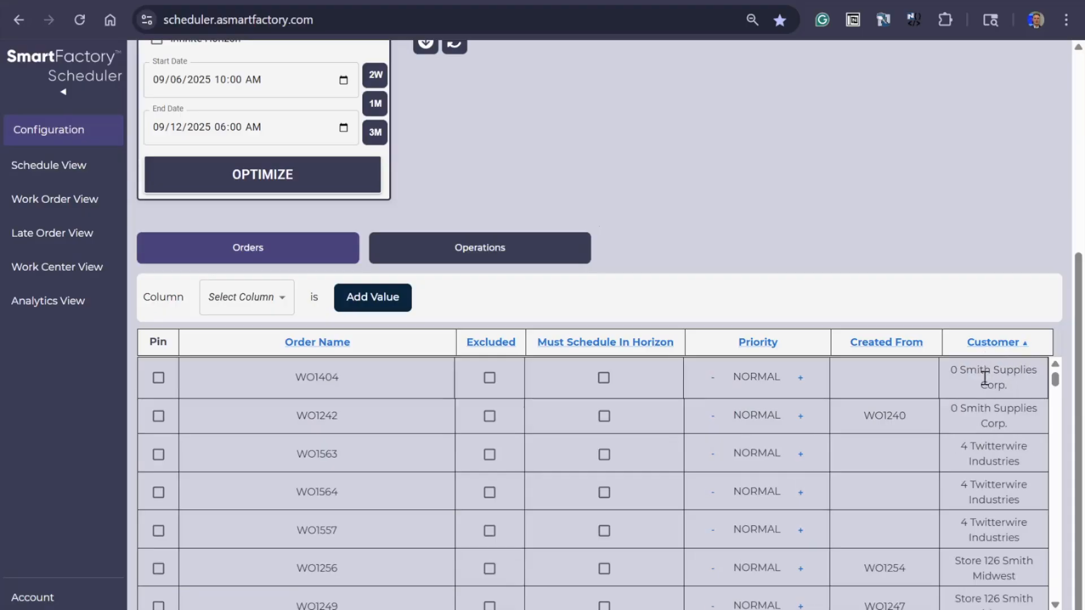
click(800, 454)
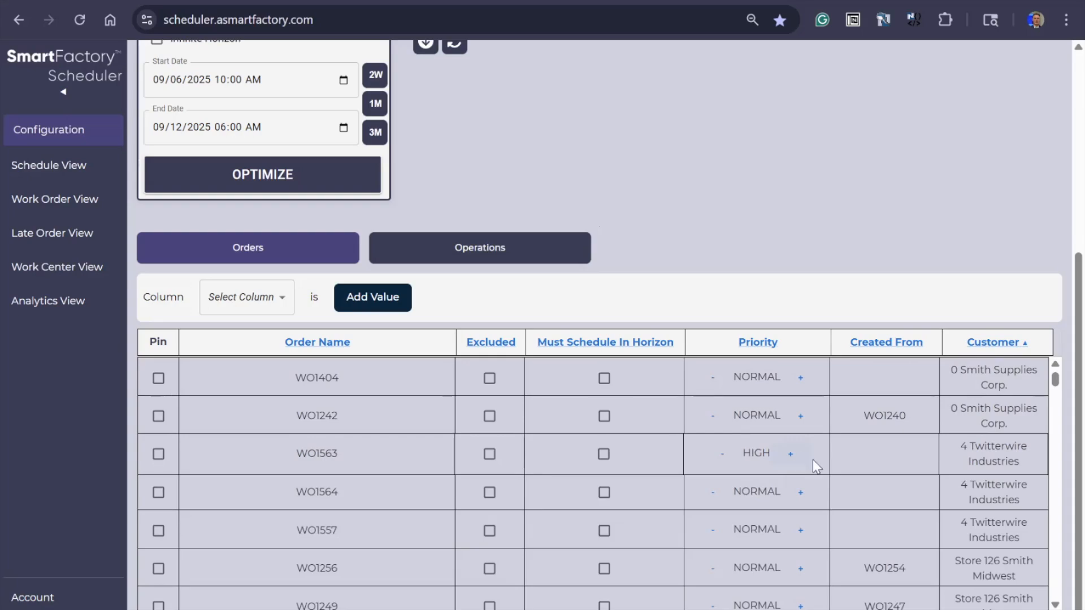
click(714, 572)
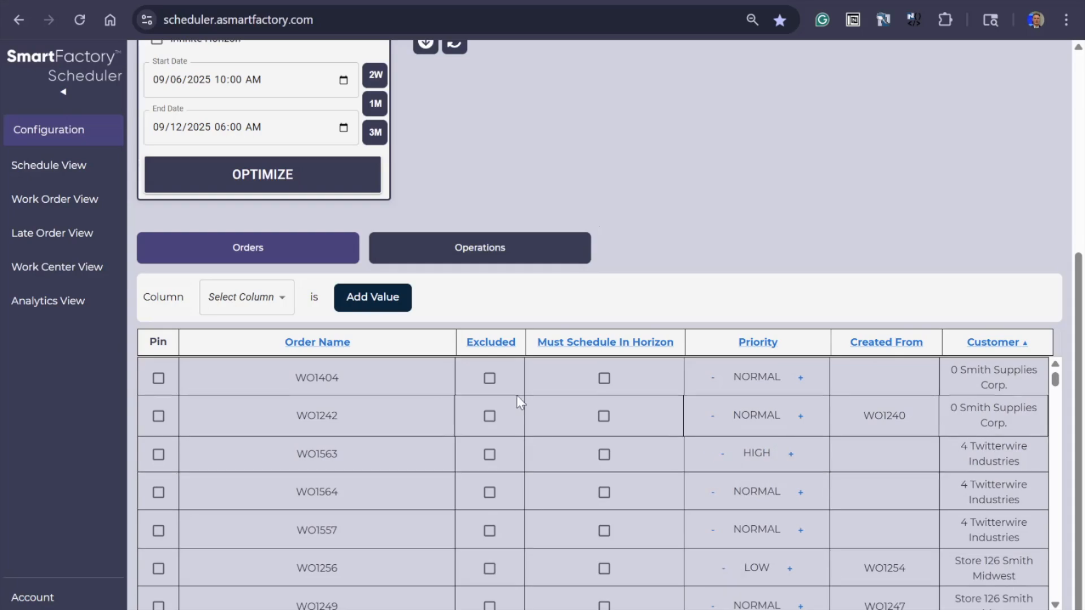
Show the operations list and view the resource choices for the Weld to Print_40 operation at SAF Welding.
click(480, 253)
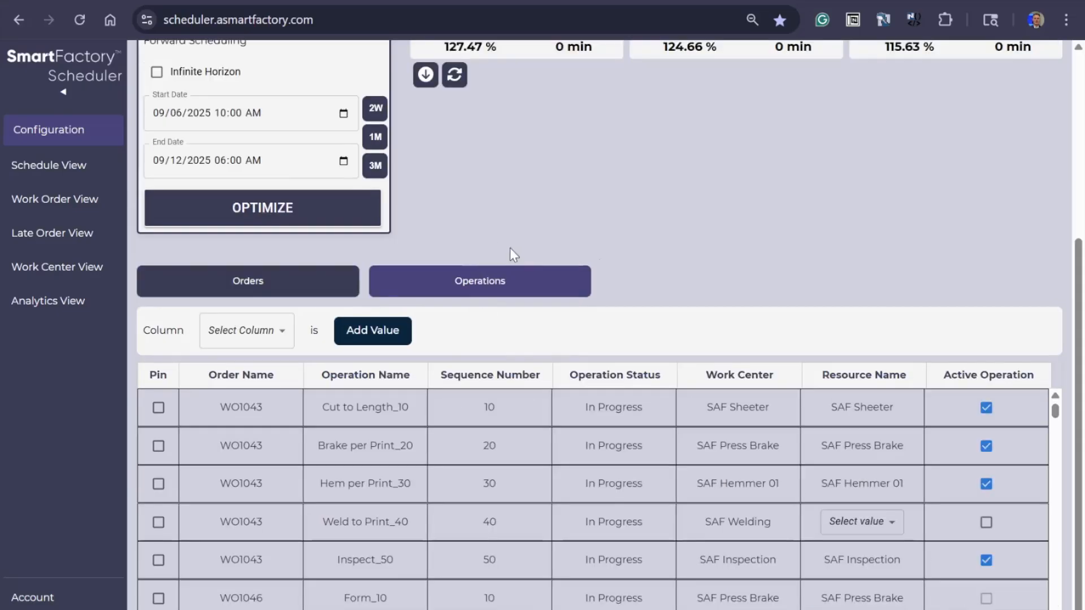
click(881, 522)
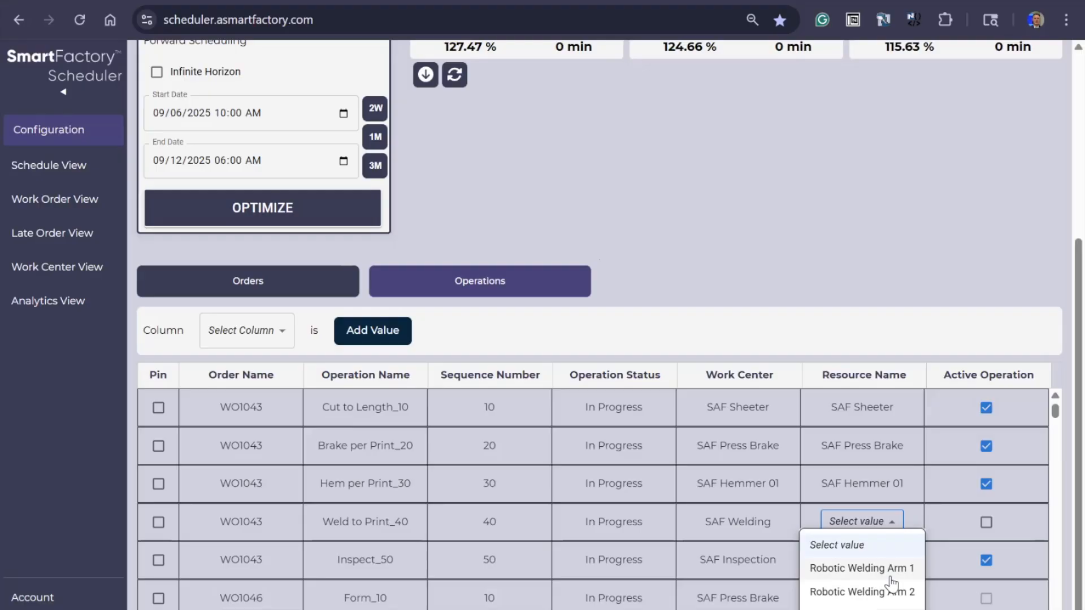
click(899, 234)
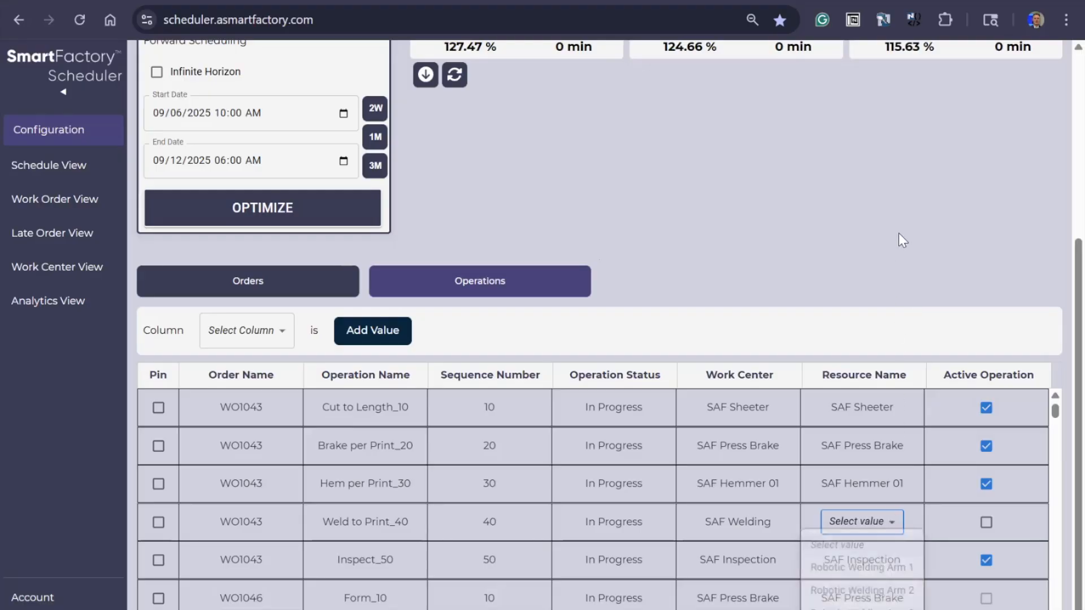
Run the optimization with the configured constraints and view the work center timeline of the resulting schedule.
scroll(811, 275, up, 5)
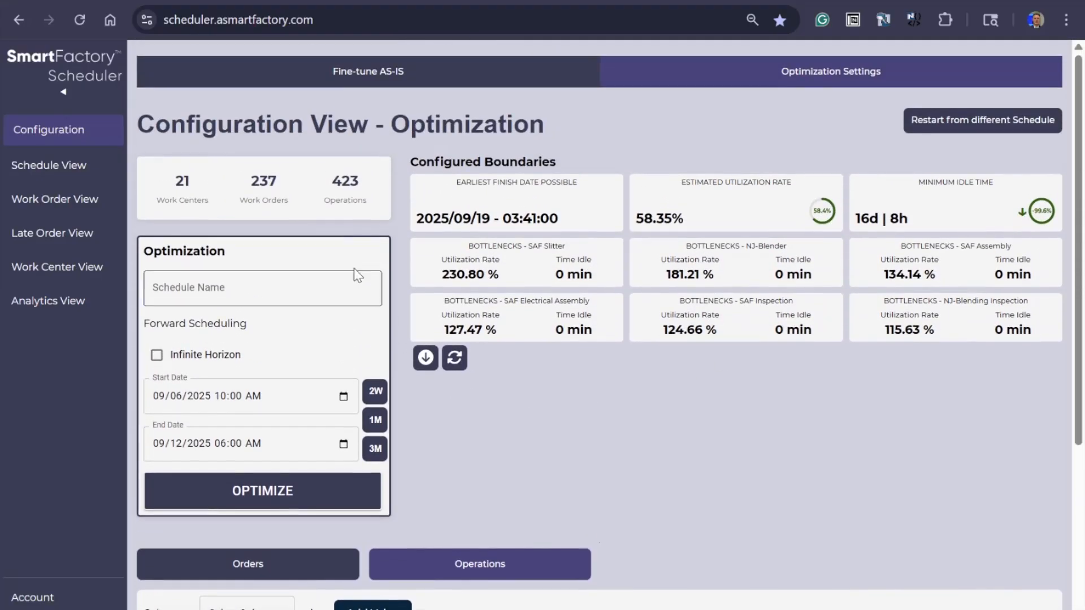
click(277, 508)
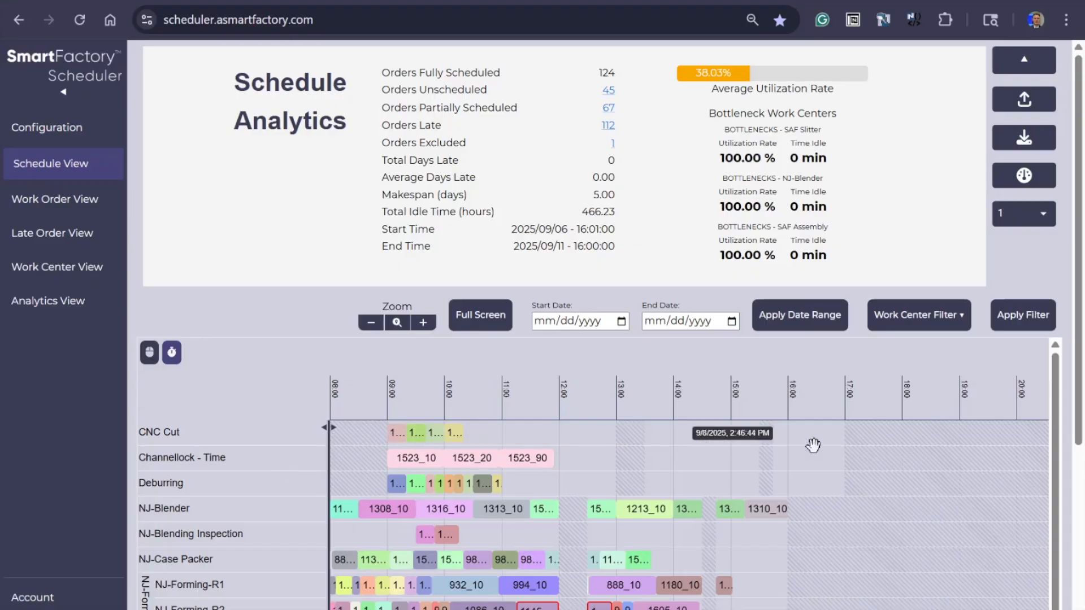
drag(1081, 348, 1082, 582)
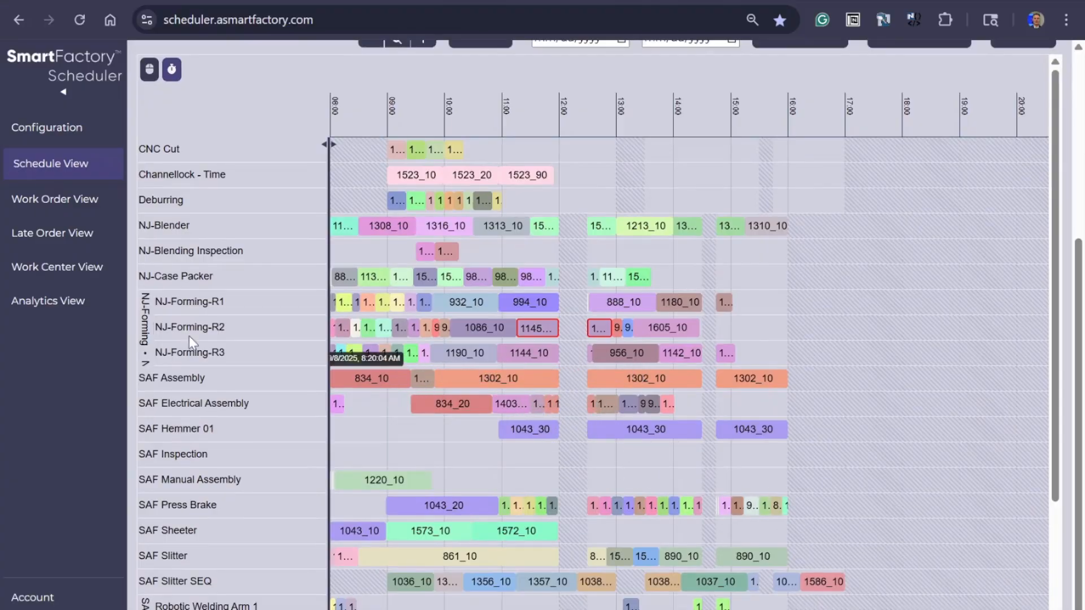
In the Work Order View, look up the newly pulled work order by its number and add it to the displayed orders.
click(26, 208)
click(312, 266)
text(1611)
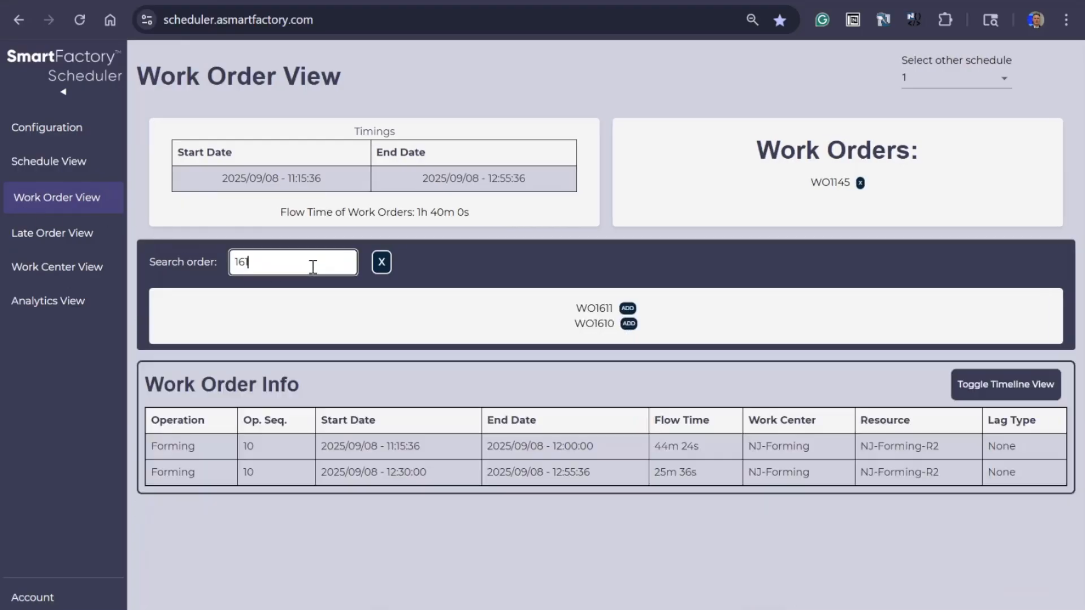
click(628, 308)
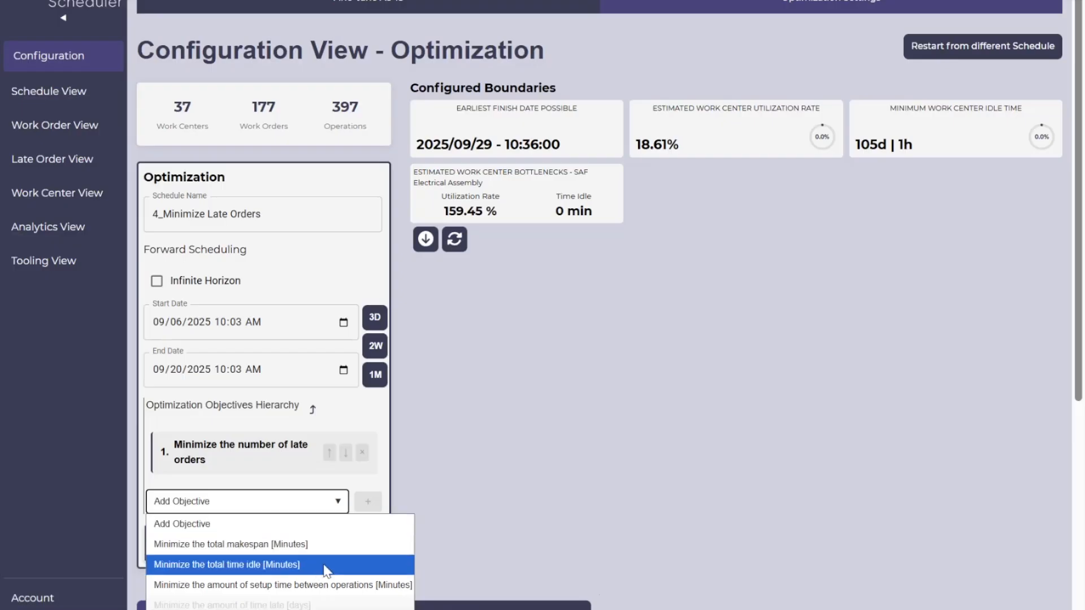
Add the objective to minimize setup time between operations and rank it above minimizing the number of late orders.
click(326, 586)
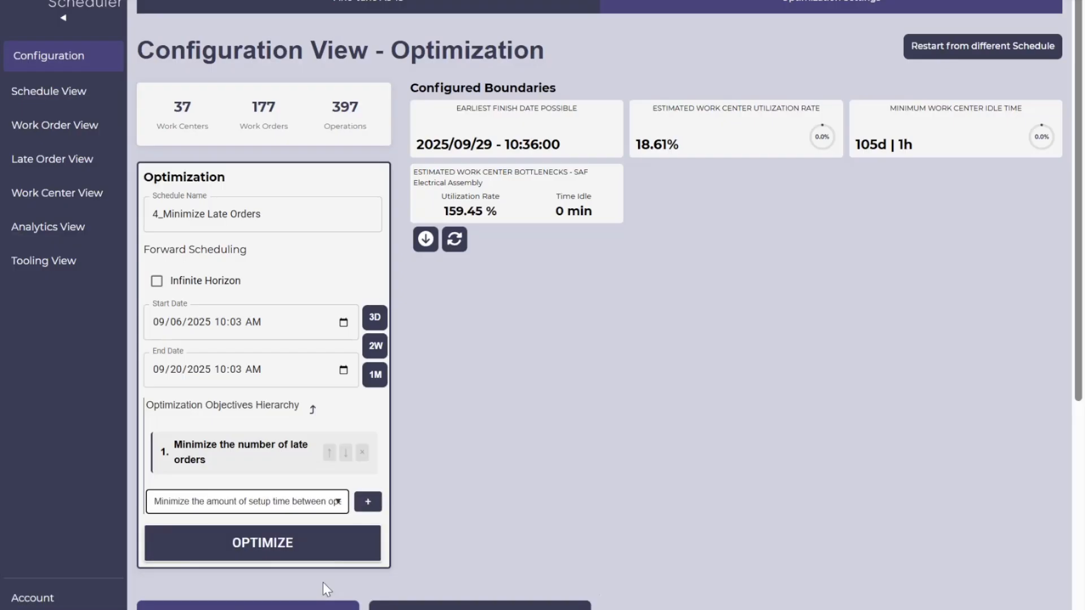
click(368, 501)
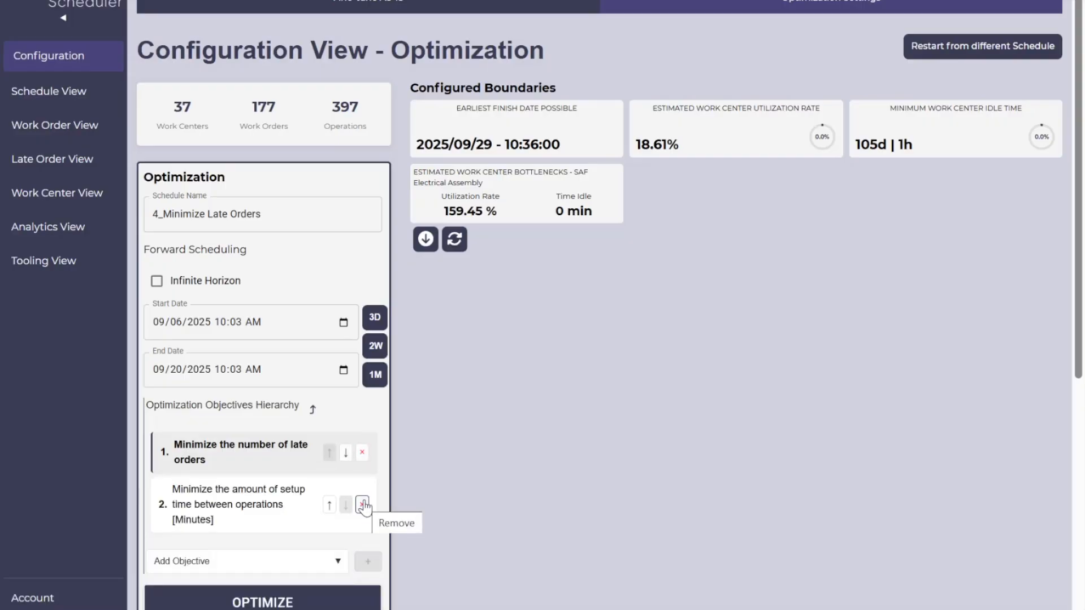
click(329, 506)
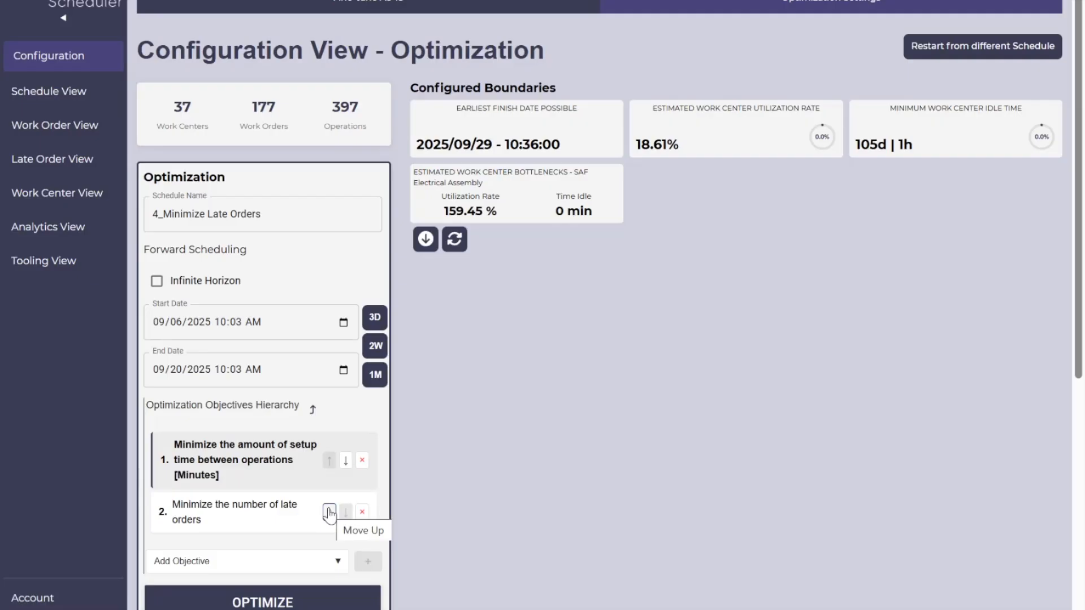
Rename the schedule as Minimize Setup Time.
click(272, 221)
drag(271, 220, 100, 231)
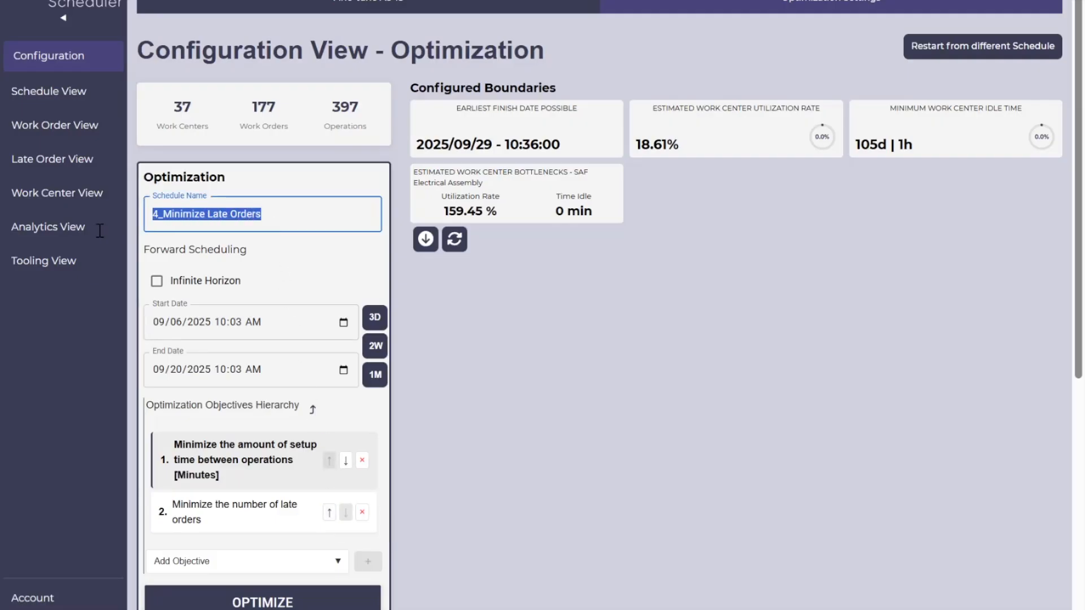
text(Minimiz)
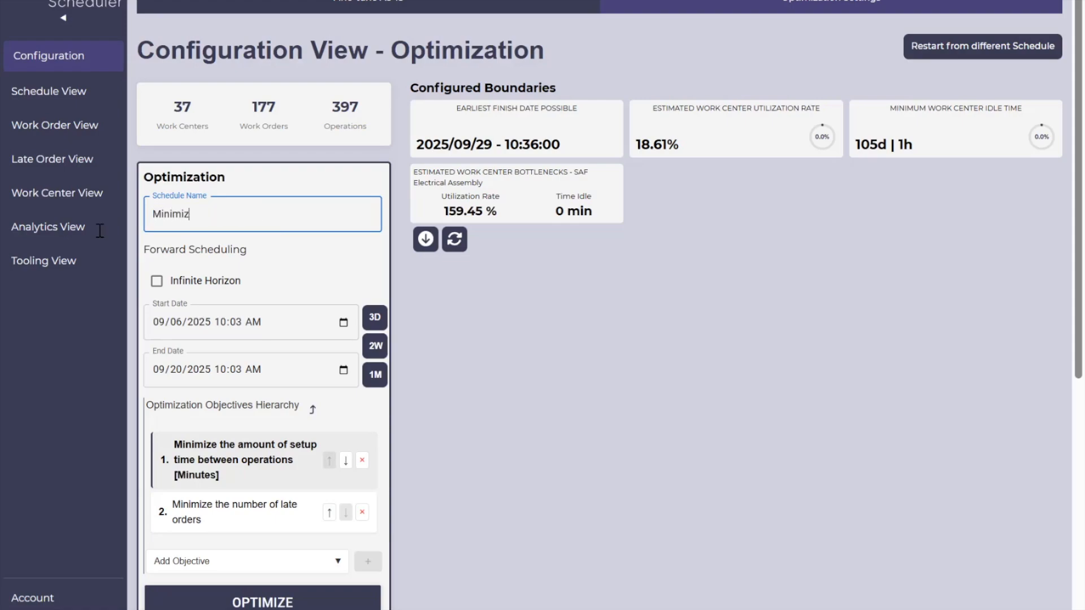
text(e Setup Time)
Show the operations list sorted by Tools and find the P-Inspection operations with caliper tool types but no assigned tools.
drag(1078, 198, 1084, 452)
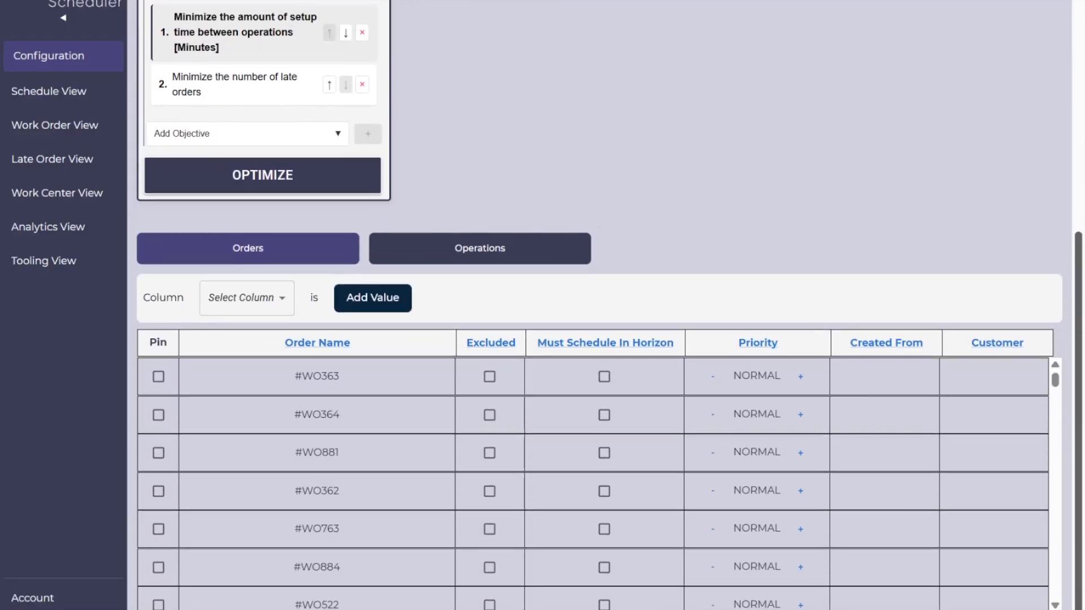
click(537, 255)
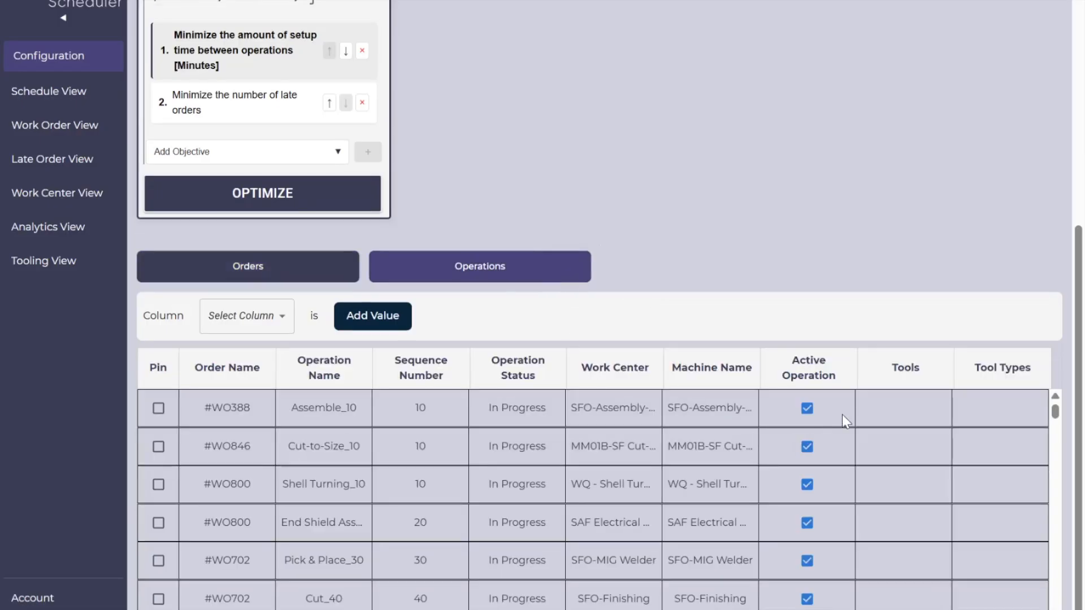
click(907, 368)
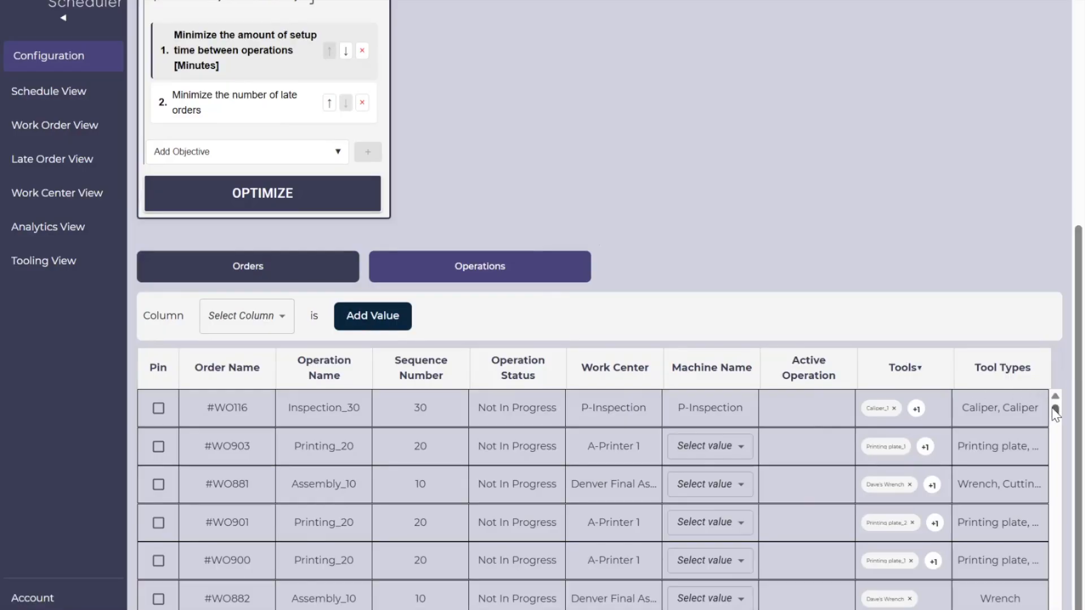
scroll(928, 445, down, 10)
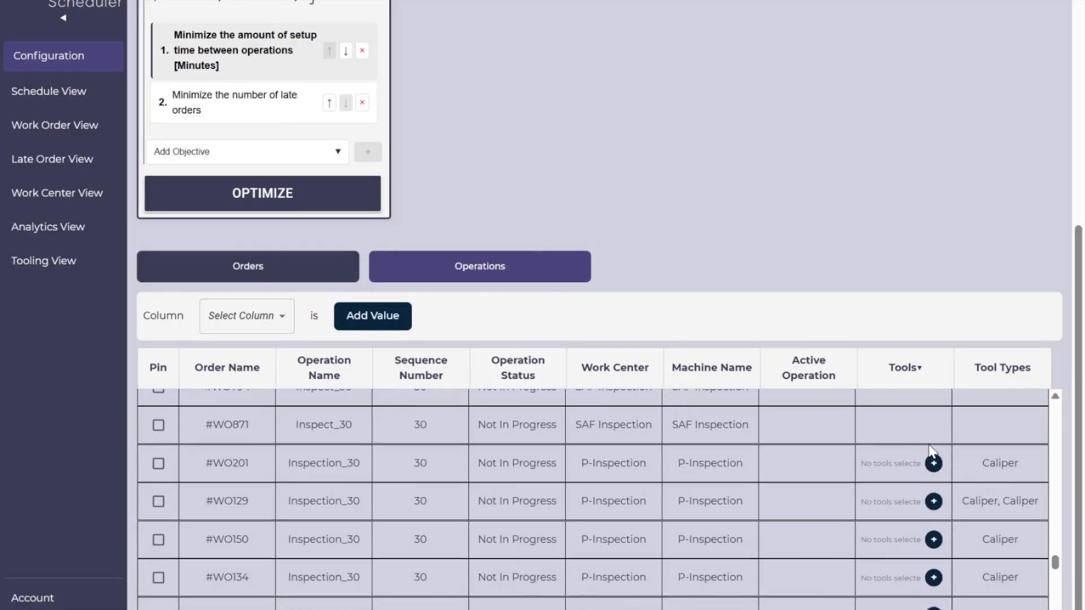
scroll(928, 444, down, 1)
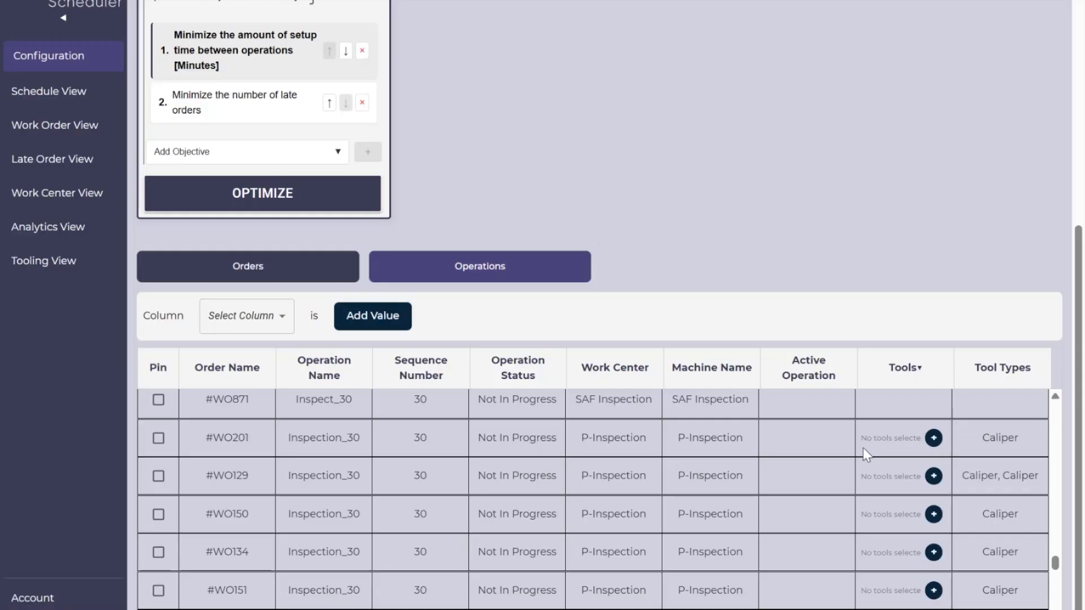
Assign Caliper_1 to the first P-Inspection operation without tools, and select a caliper for the operation requiring two calipers.
click(933, 439)
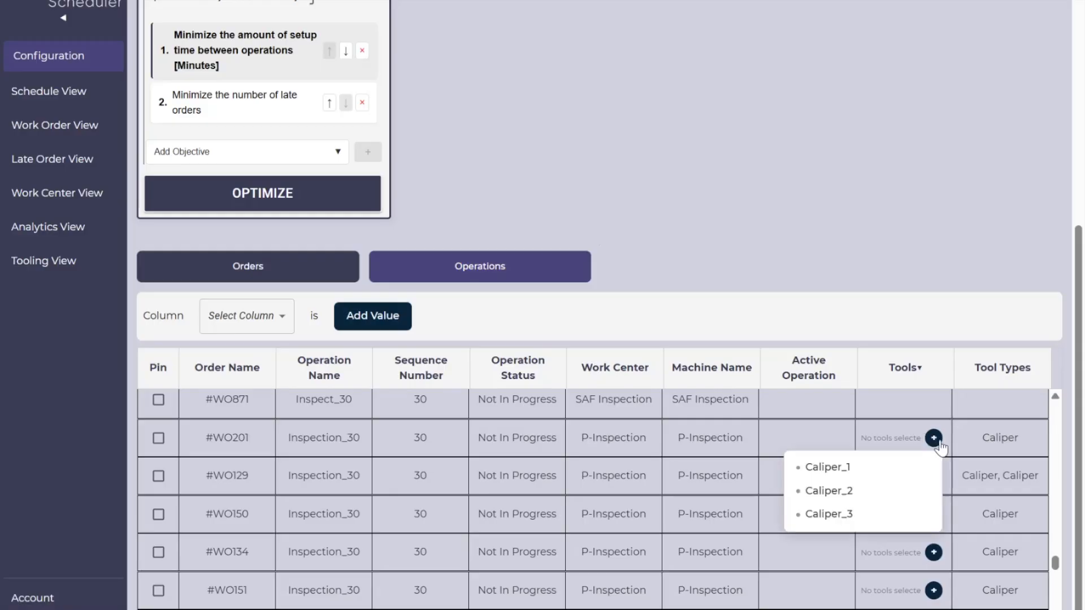
click(917, 473)
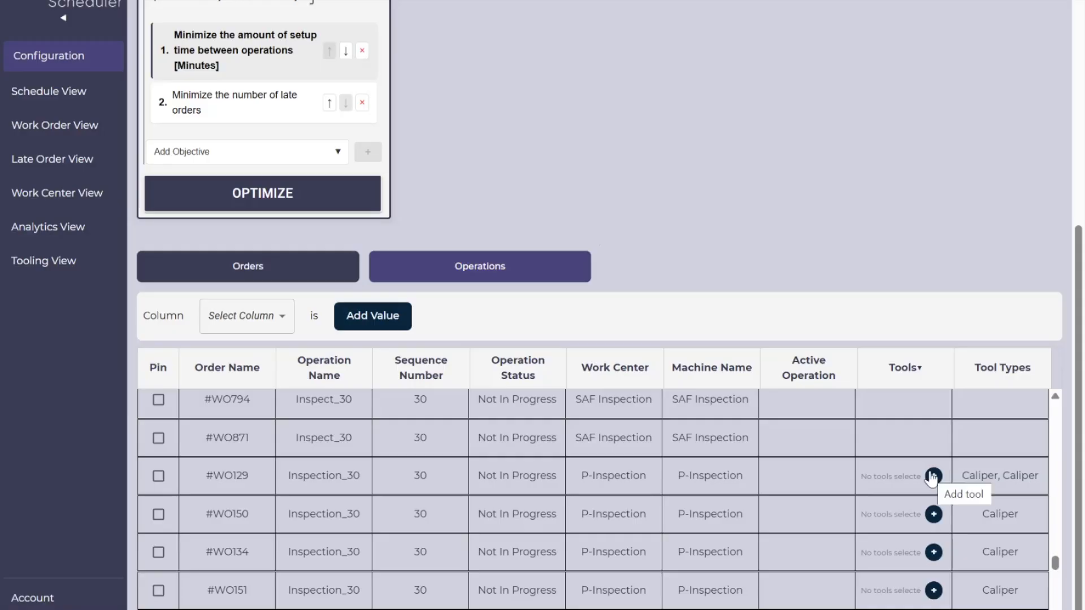
click(932, 477)
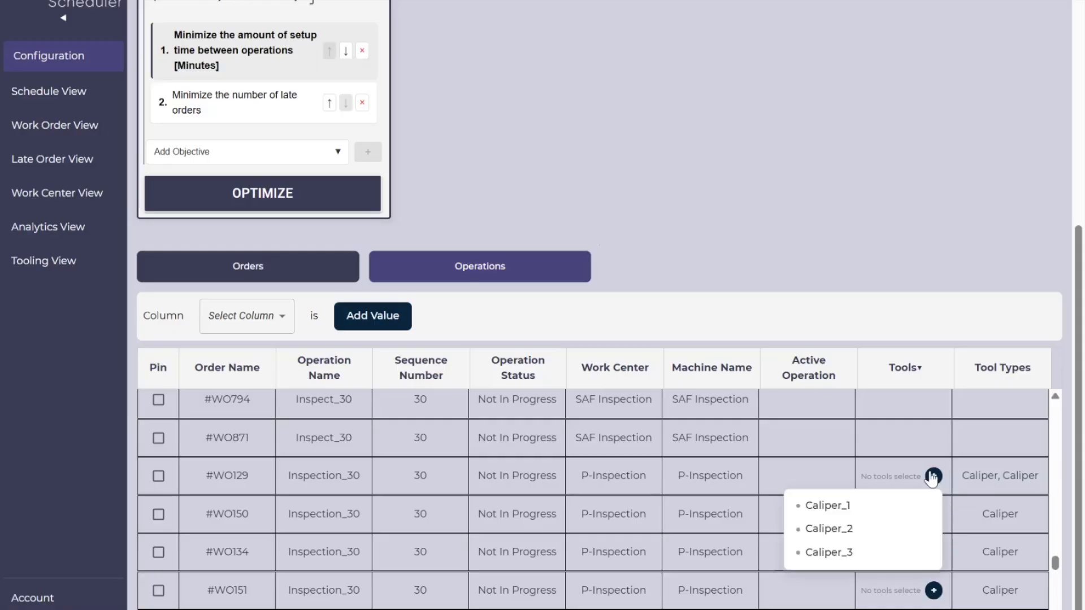
click(864, 527)
Run the optimization for the Minimize Setup Time schedule.
scroll(787, 229, up, 6)
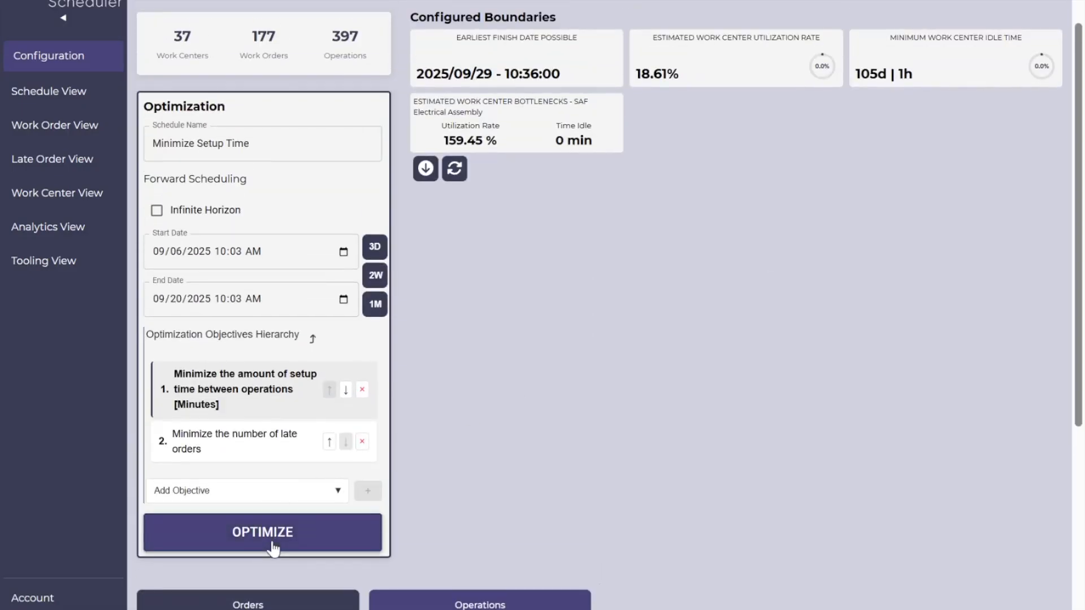
click(272, 547)
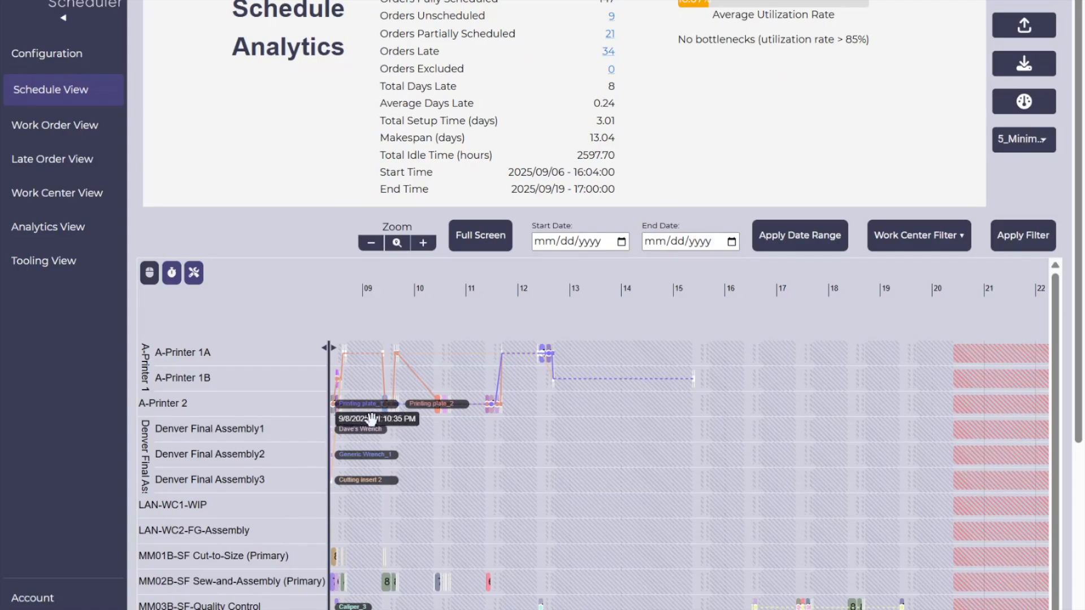
Examine the A-Printer operations and their printing plate usage on the schedule timeline, hiding and reshowing the tool connections.
scroll(385, 381, up, 4)
scroll(475, 411, up, 5)
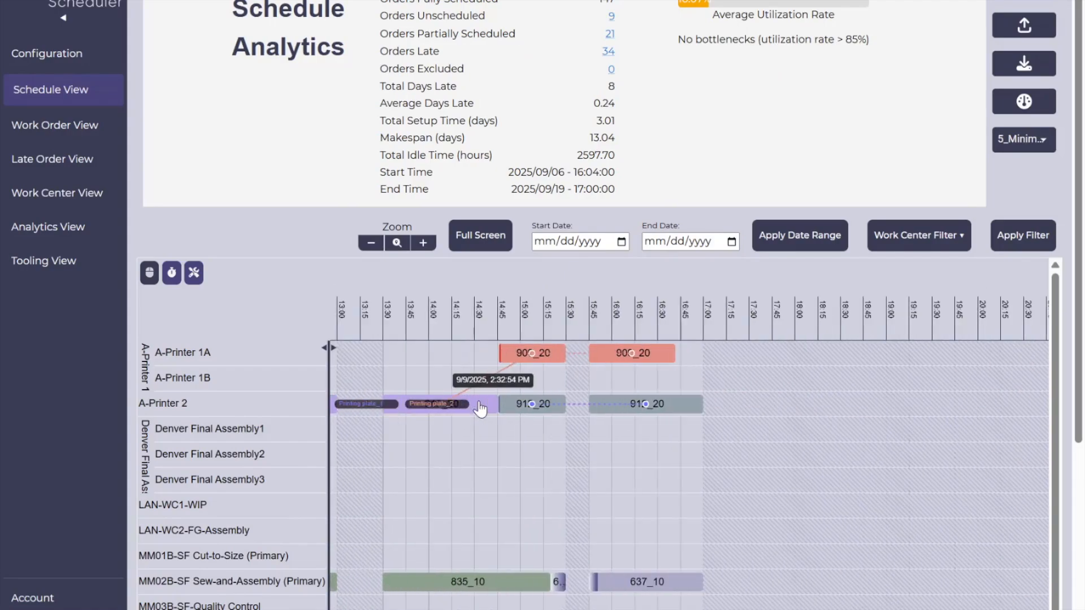
scroll(575, 421, up, 3)
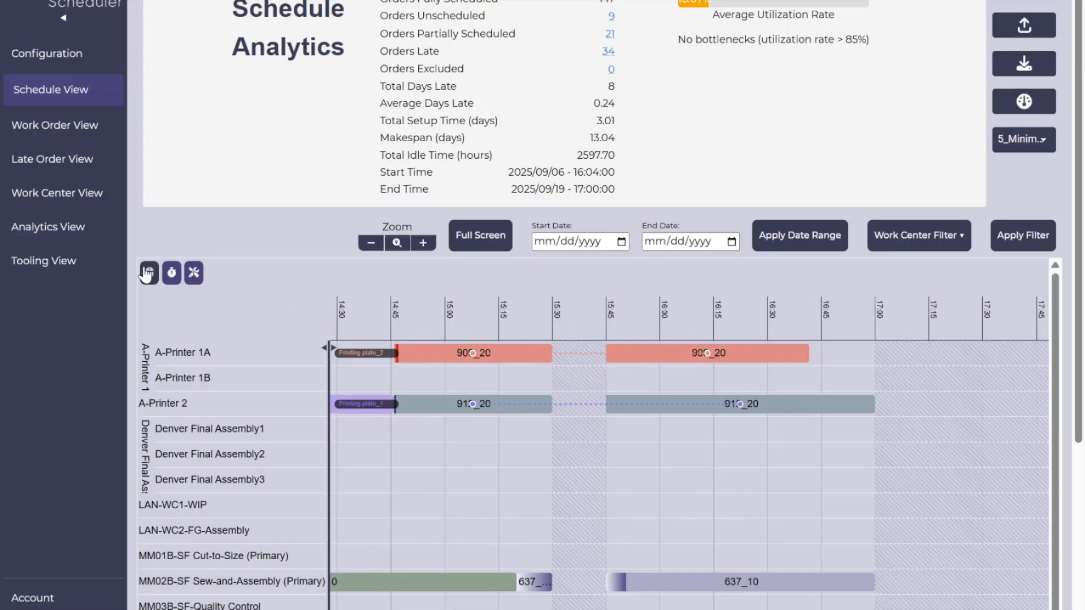
drag(423, 412, 920, 416)
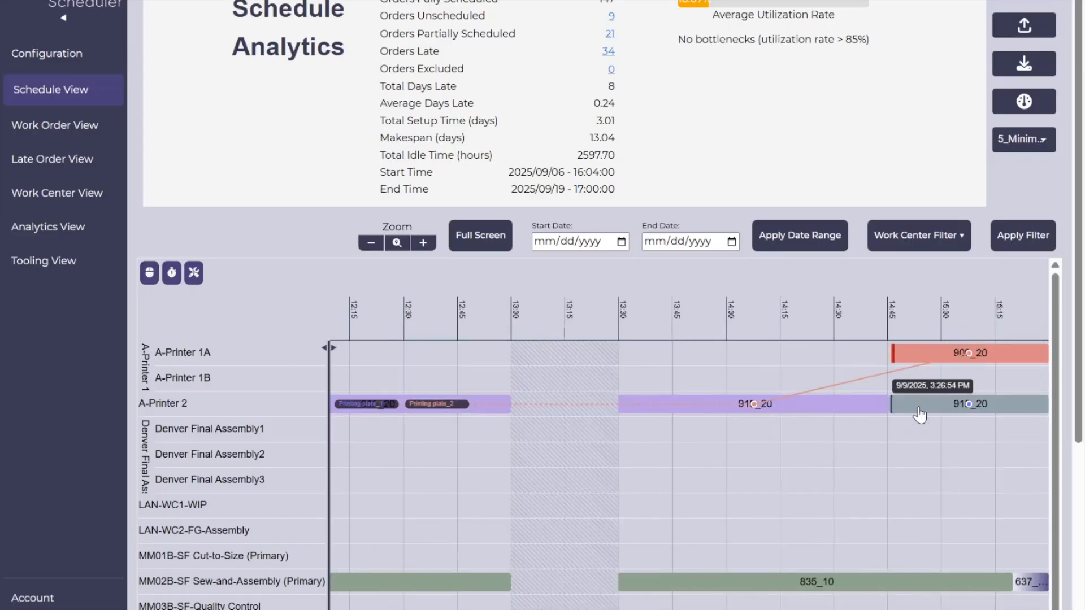
scroll(441, 429, down, 3)
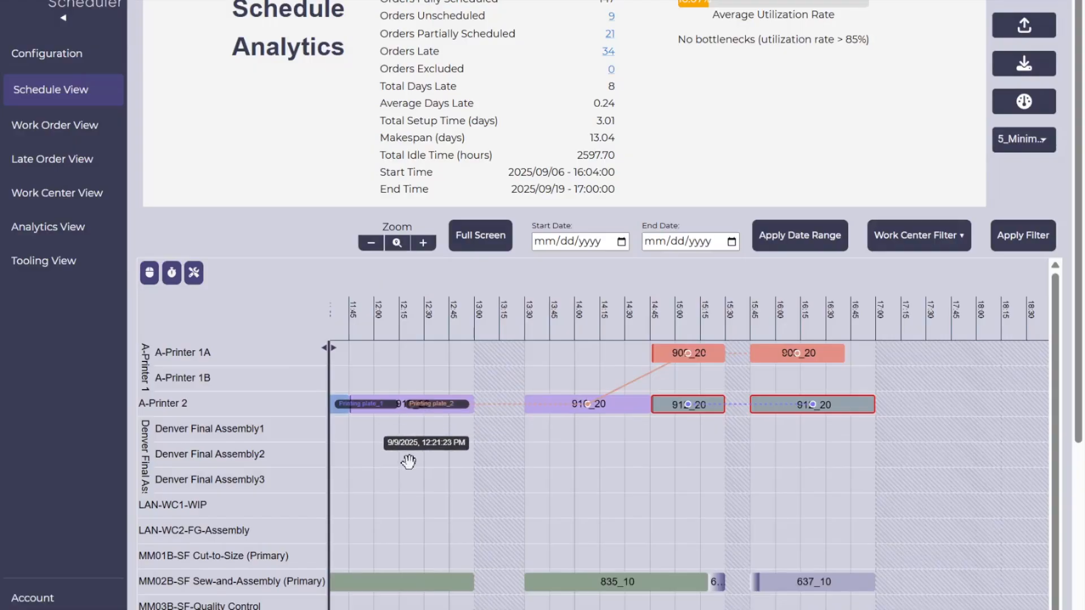
drag(410, 460, 942, 449)
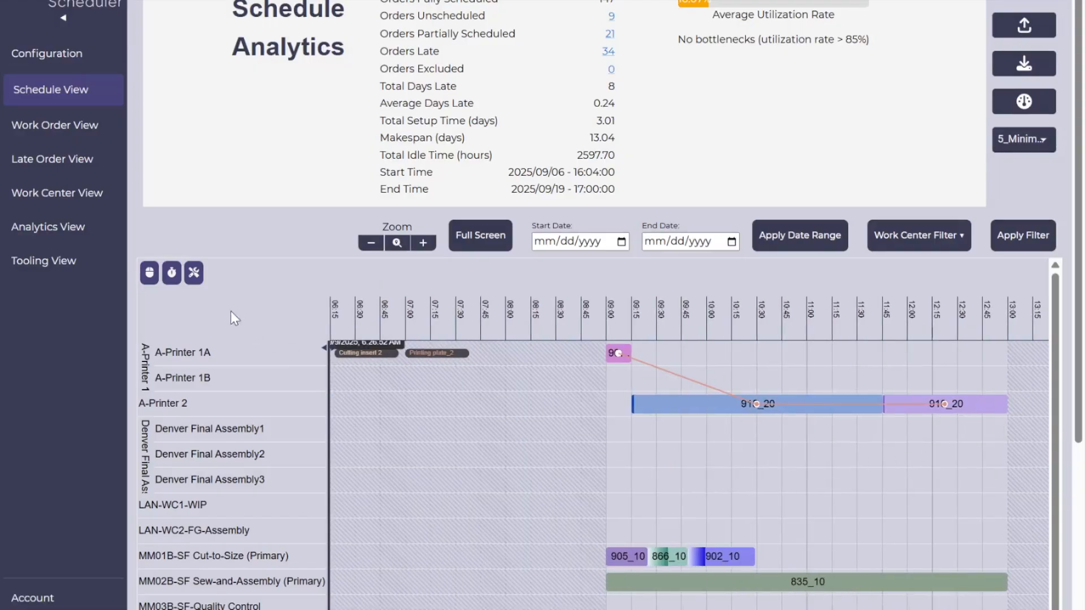
click(193, 275)
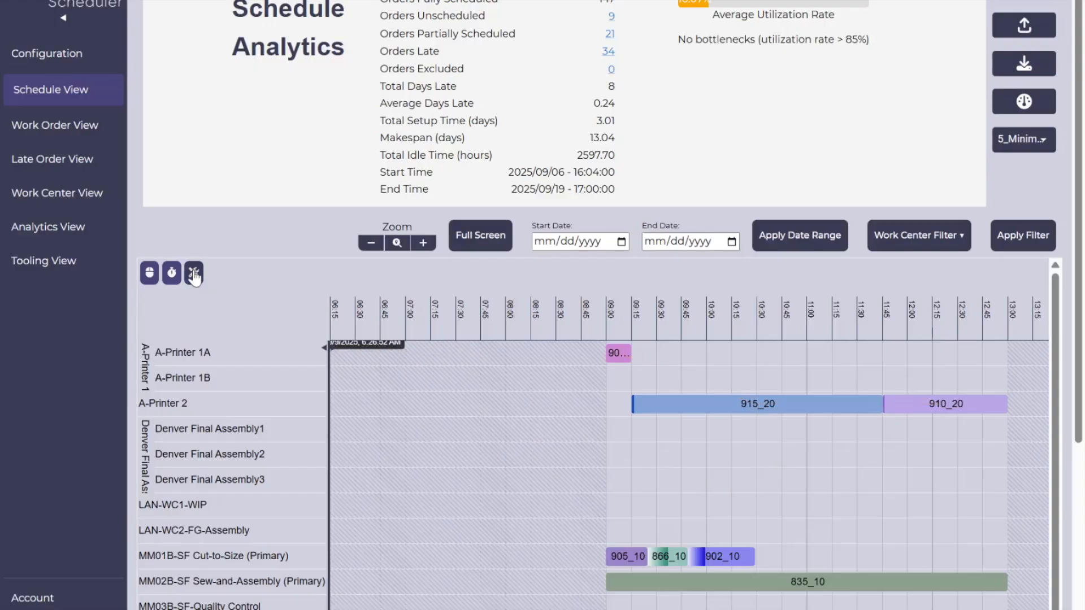
click(194, 276)
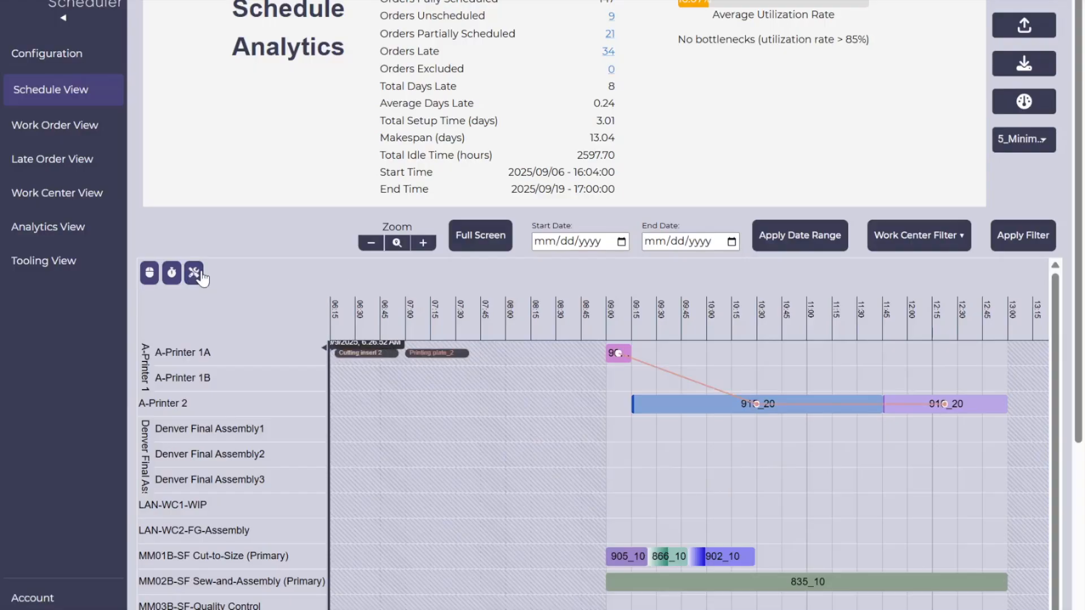
Review tool usage over time in the Tooling View and filter the timeline by Caliper.
click(60, 263)
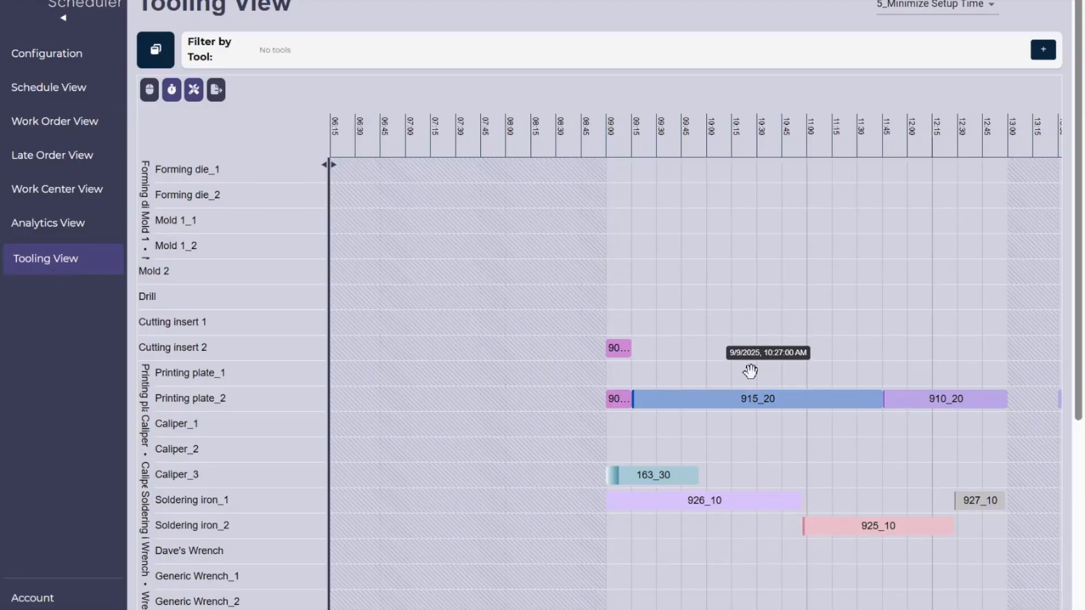
scroll(746, 374, down, 5)
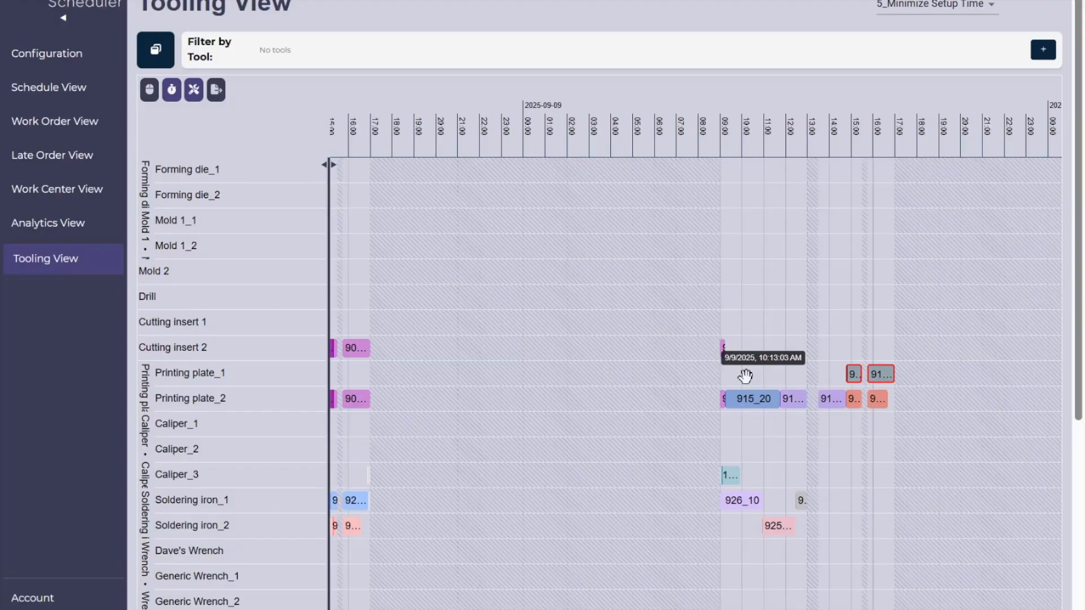
scroll(745, 375, up, 3)
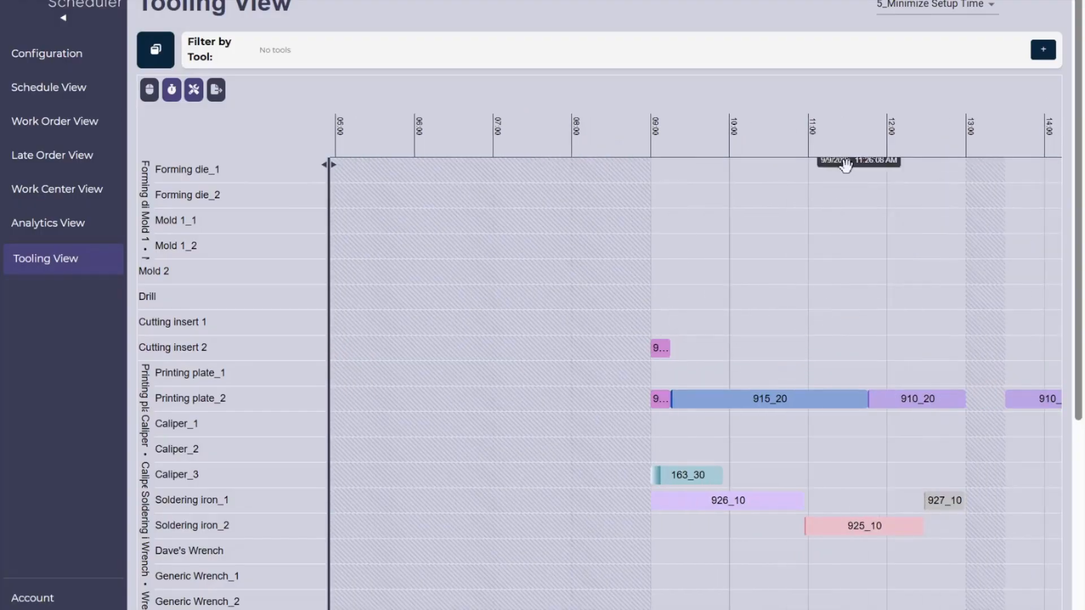
click(1043, 57)
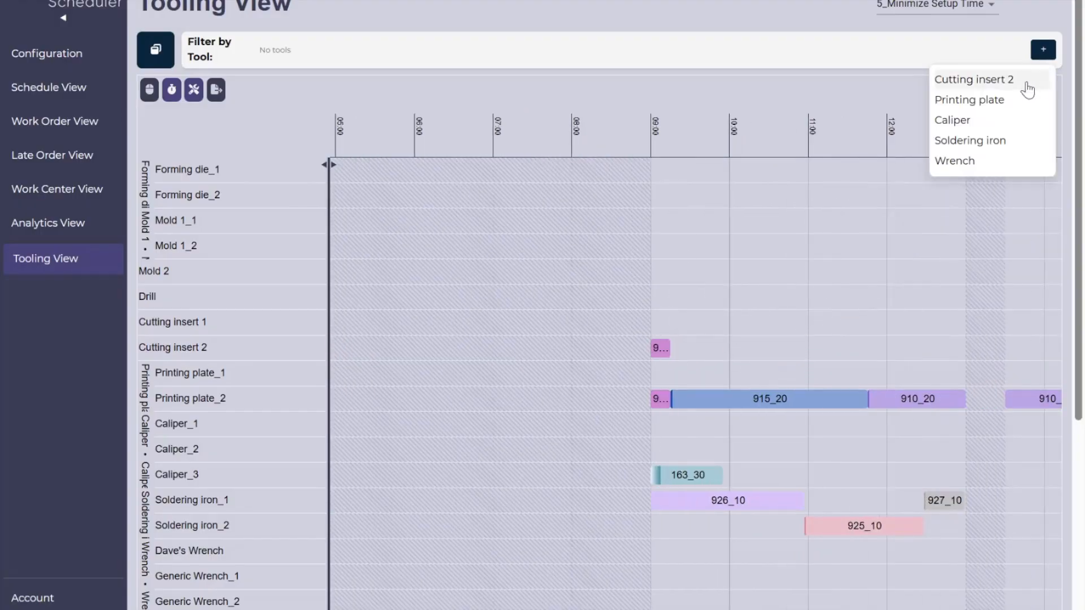
click(991, 127)
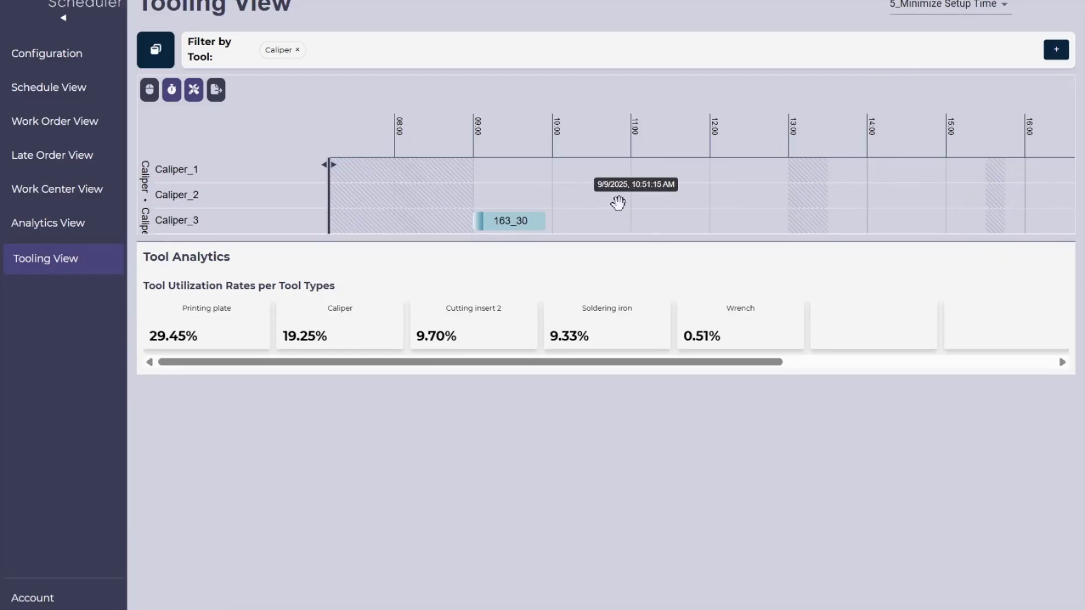
In the Work Order View, search for the two-caliper inspection's work order by number, add it, and remove the previously displayed order.
click(50, 128)
click(304, 184)
text(129)
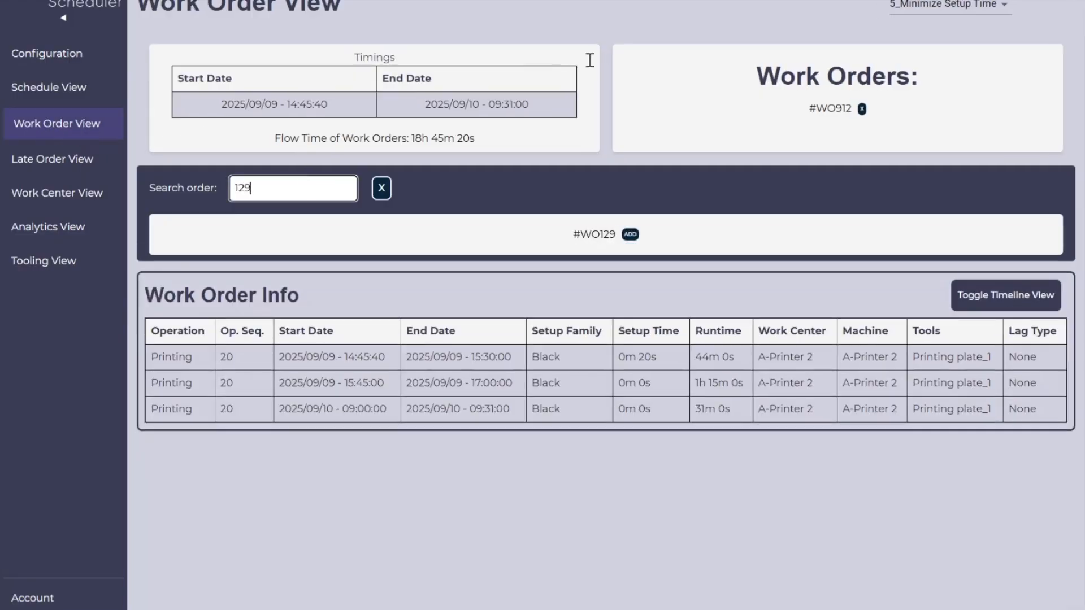
click(630, 234)
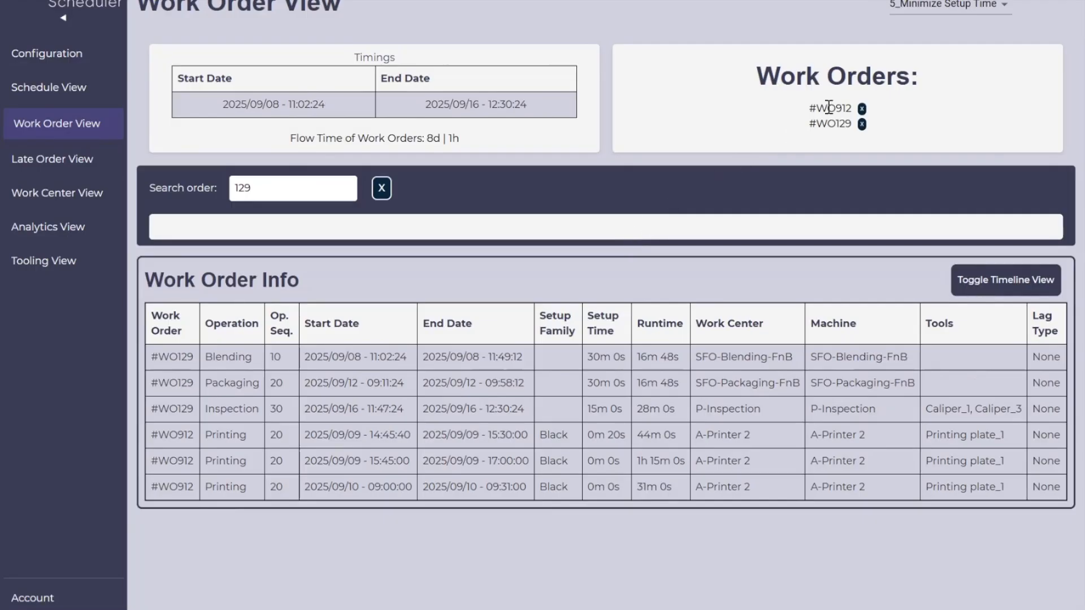
click(862, 108)
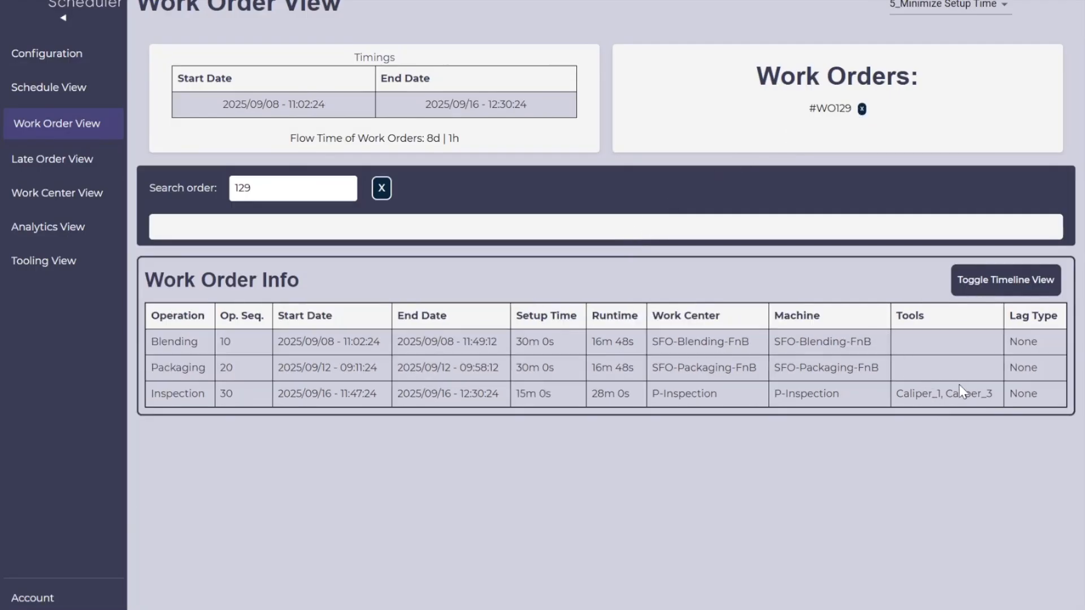
In the Analytics View, add the 4_Minimize Late Orders and 5_Minimize Setup Time schedules as comparison variants, and remove schedules 1 and 0_original.
click(69, 242)
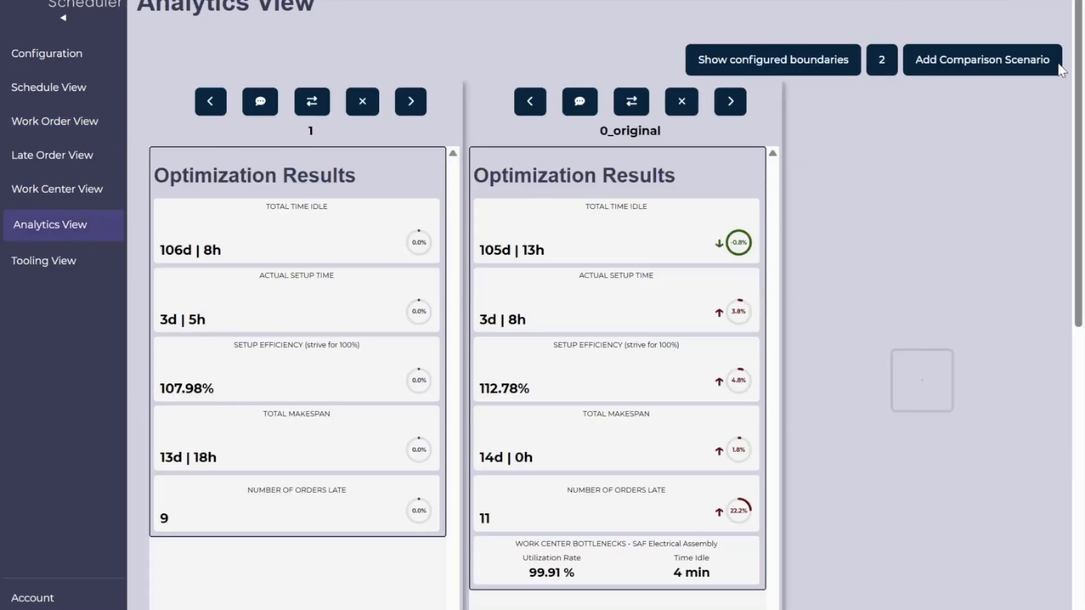
click(1030, 67)
click(472, 355)
click(472, 380)
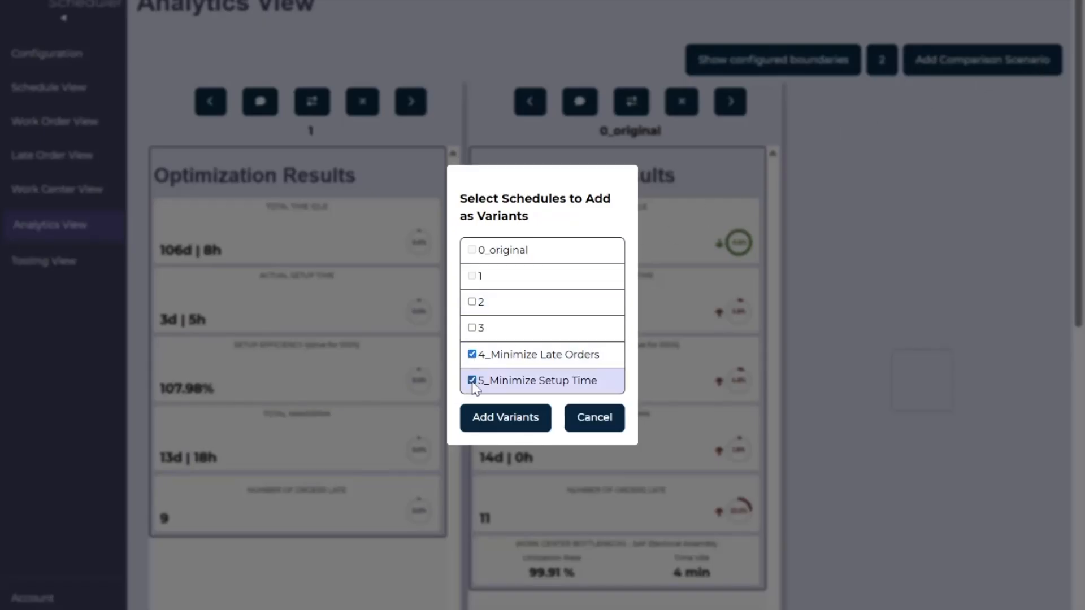
click(513, 424)
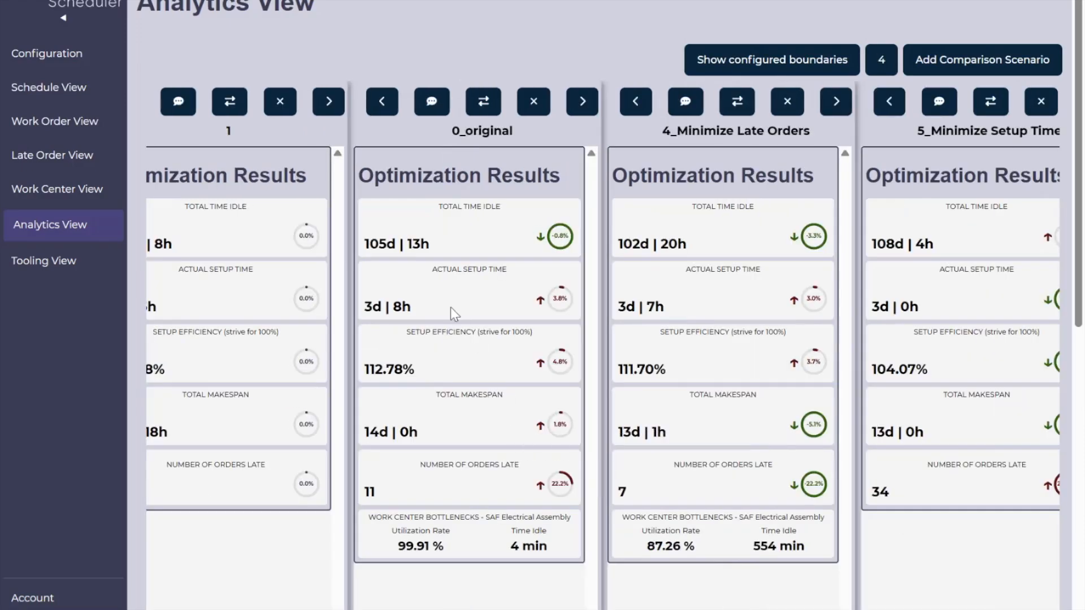
click(280, 101)
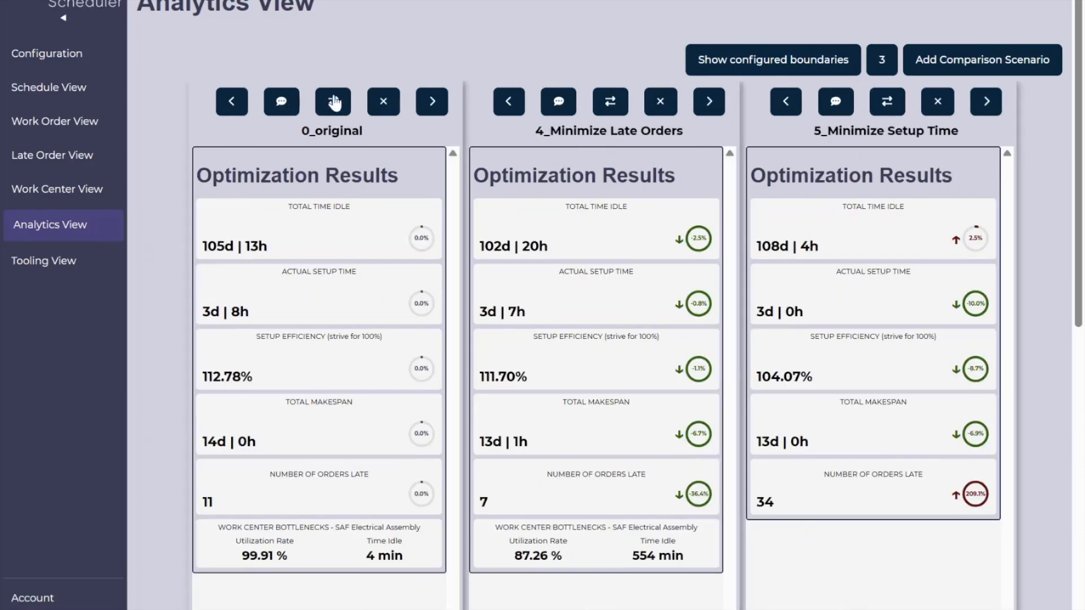
click(387, 101)
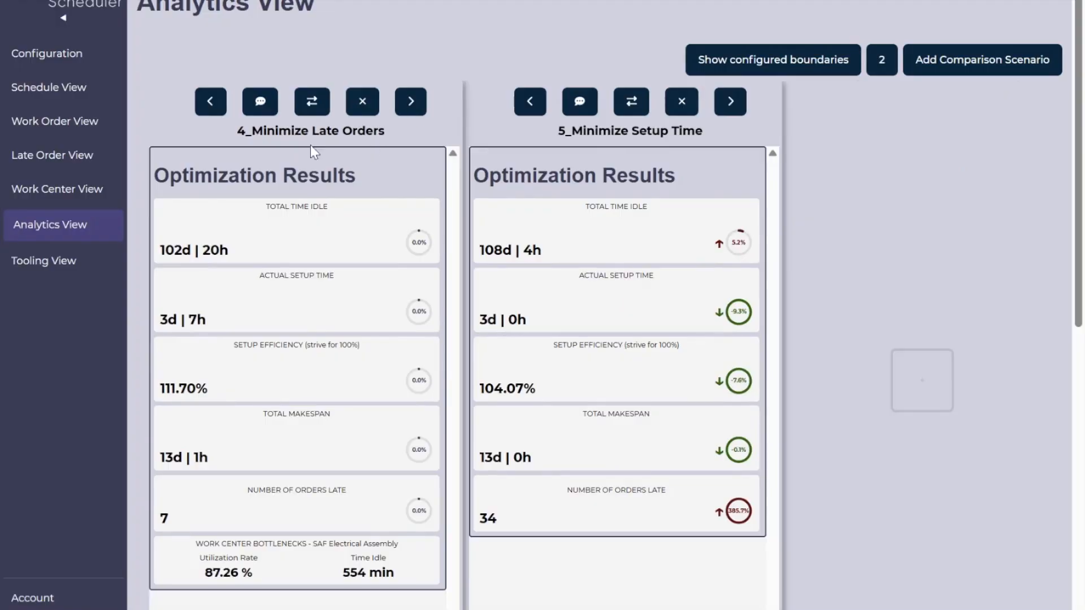
Review the configuration settings of both compared schedules, then return both to their optimization results.
click(317, 112)
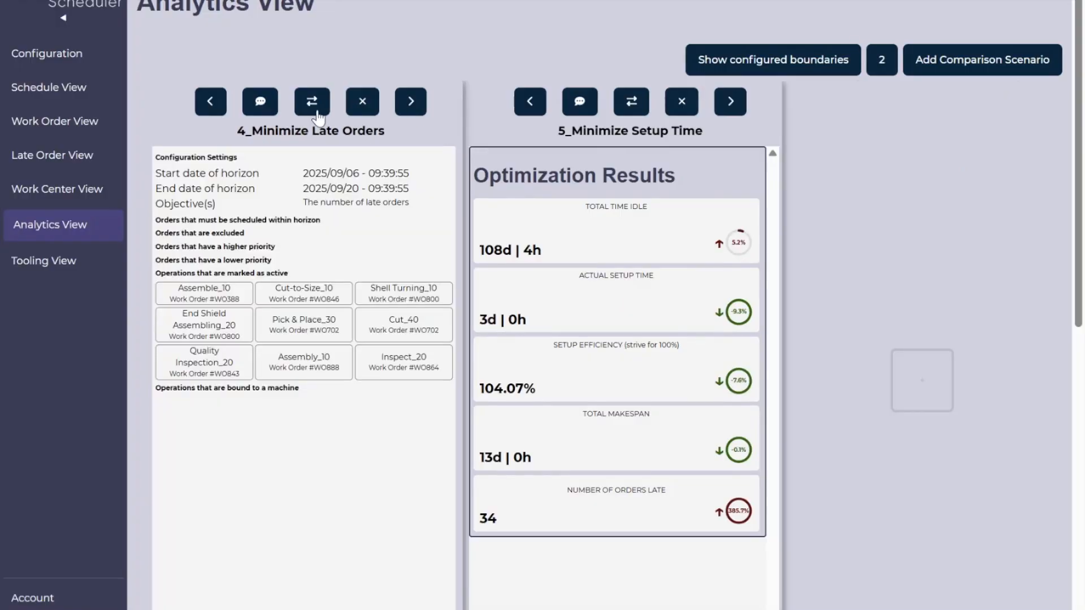
click(631, 111)
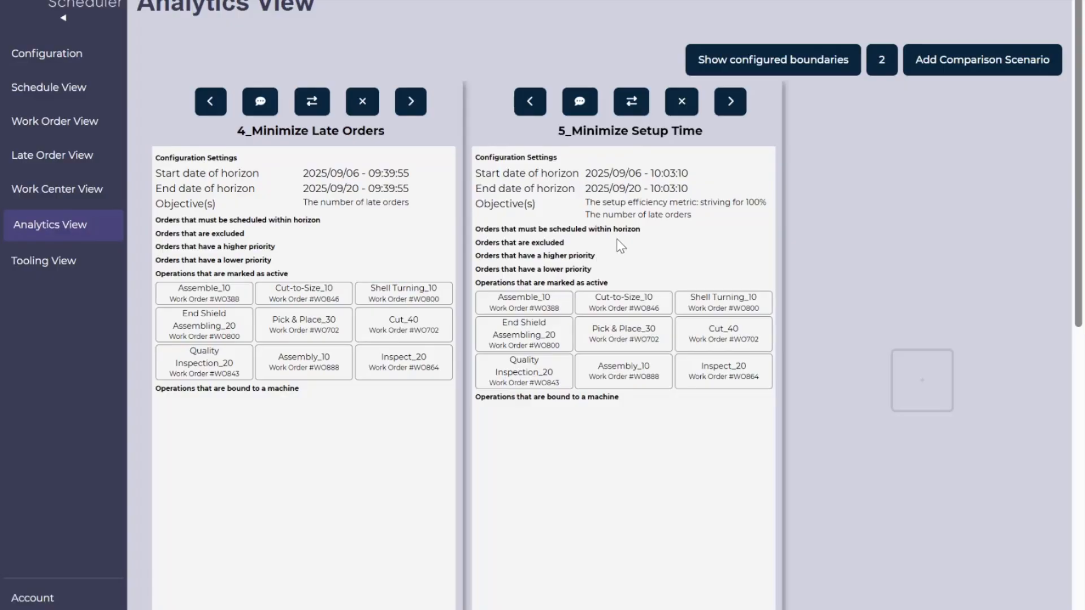
click(314, 108)
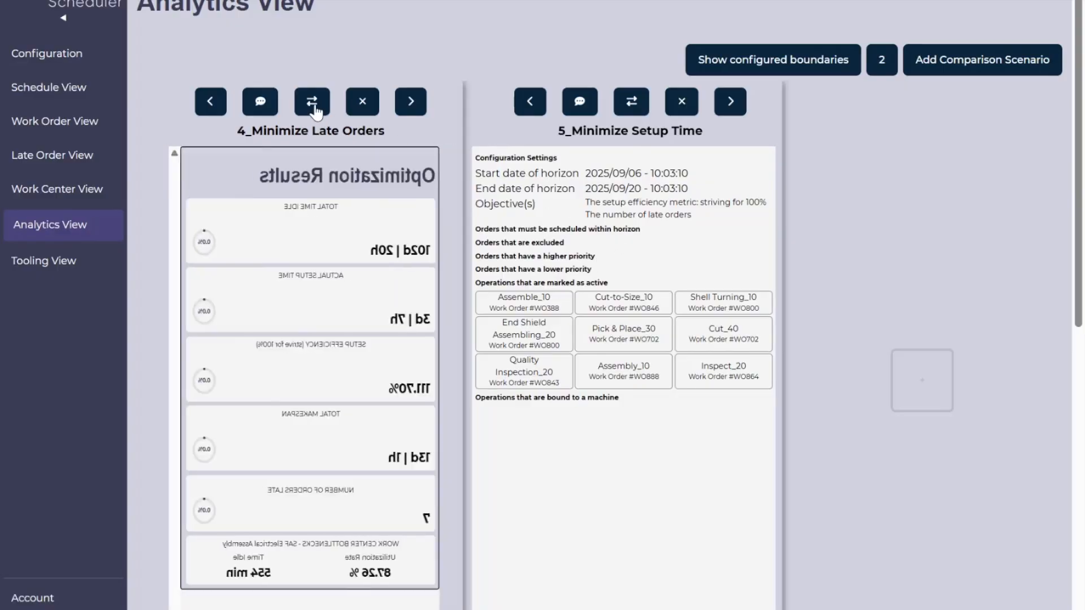
click(633, 103)
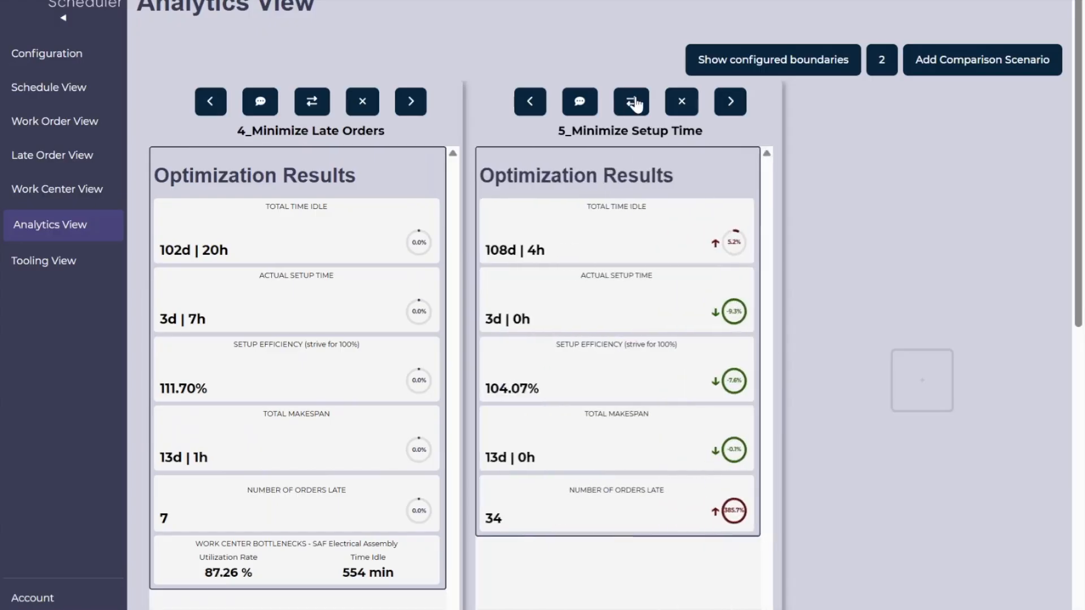
Compare the optimization results and show the actual utilization rate per work center for the 4_Minimize Late Orders schedule.
scroll(359, 390, down, 2)
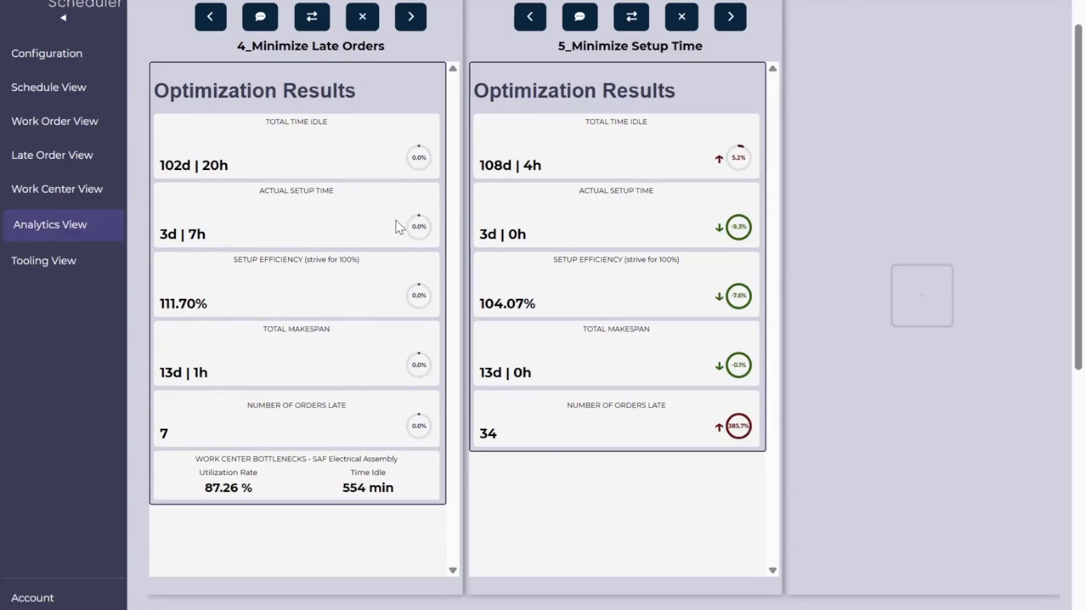
mouse_move(491, 215)
scroll(768, 318, down, 5)
scroll(768, 318, down, 5)
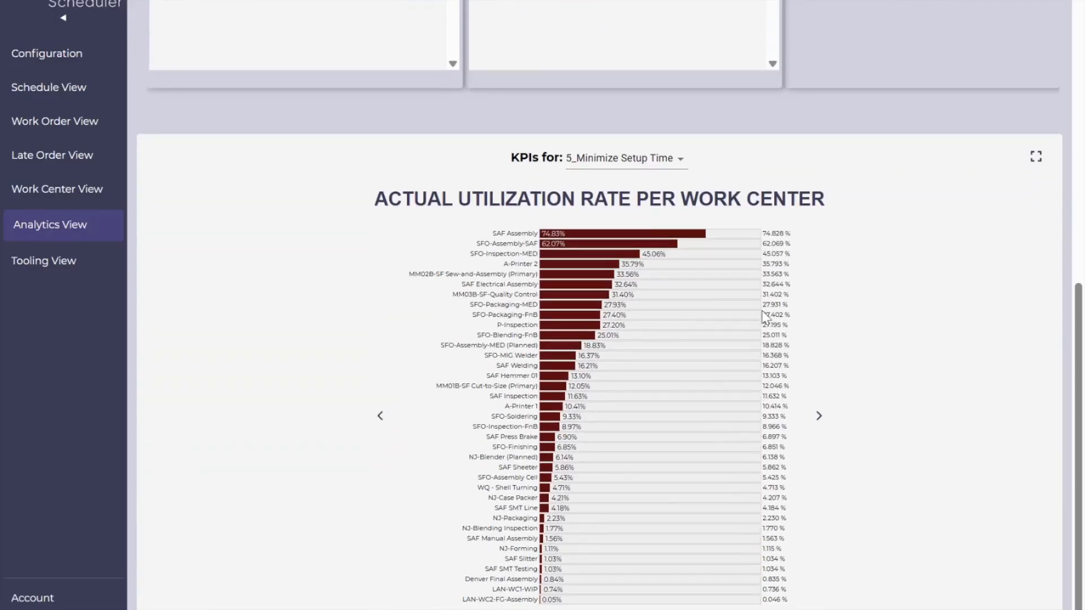
click(676, 160)
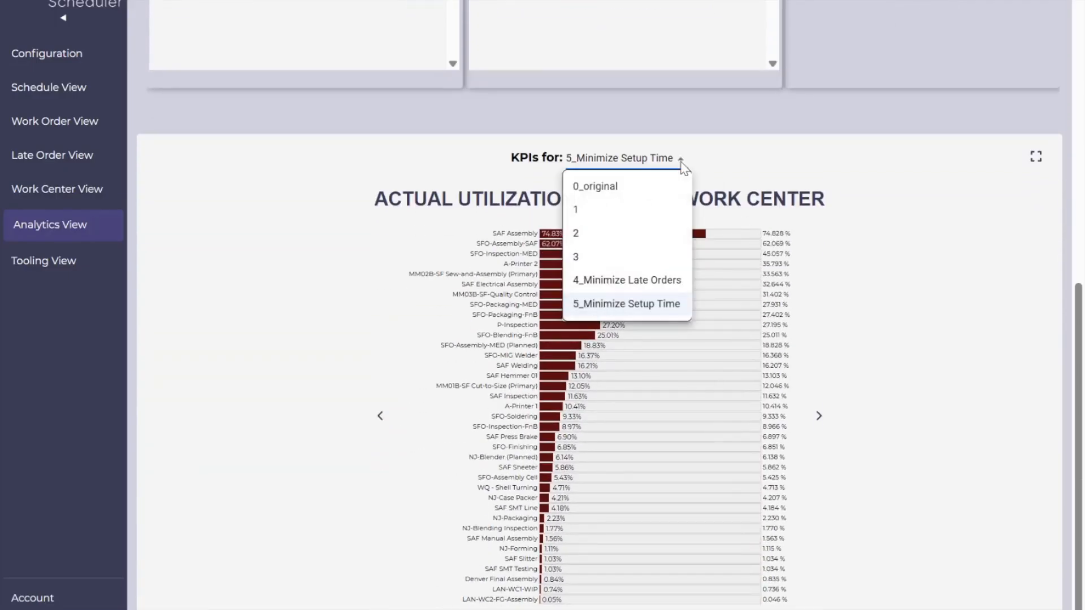
click(656, 280)
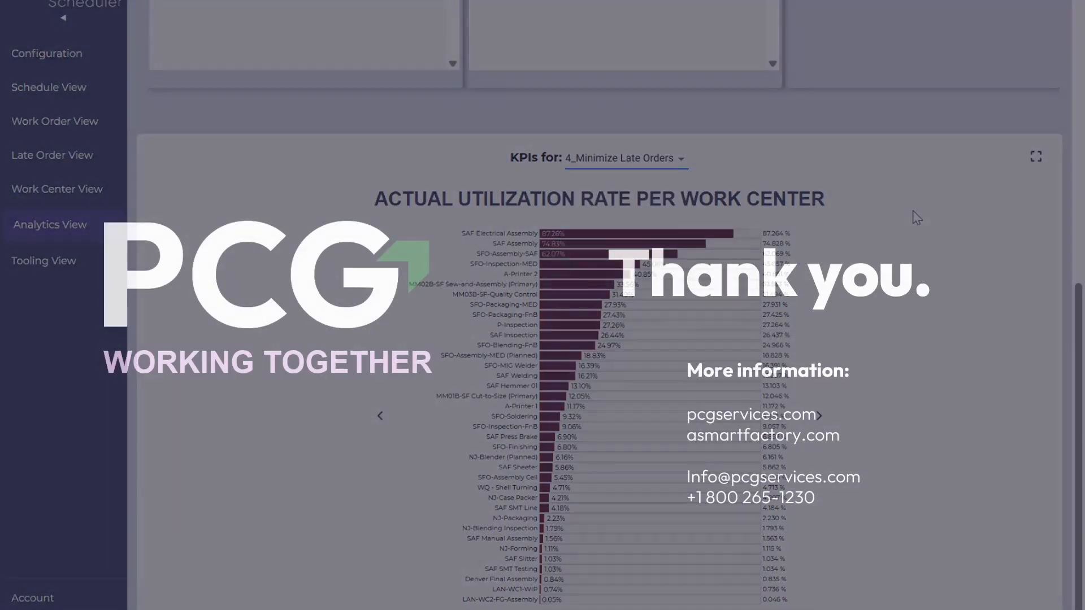